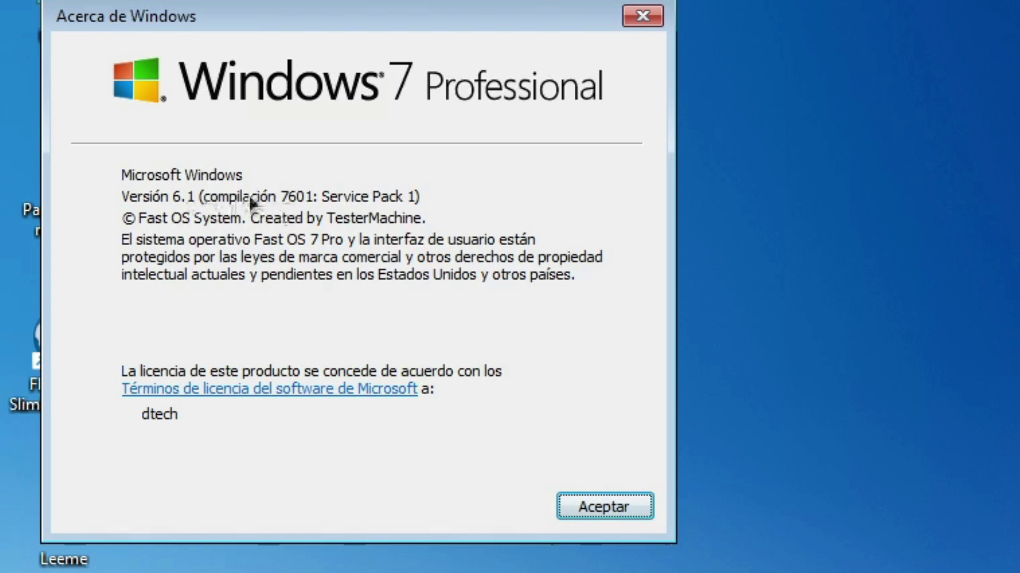
# Close the Windows version information and check the running processes and system performance in Task Manager.
pyautogui.click(661, 17)
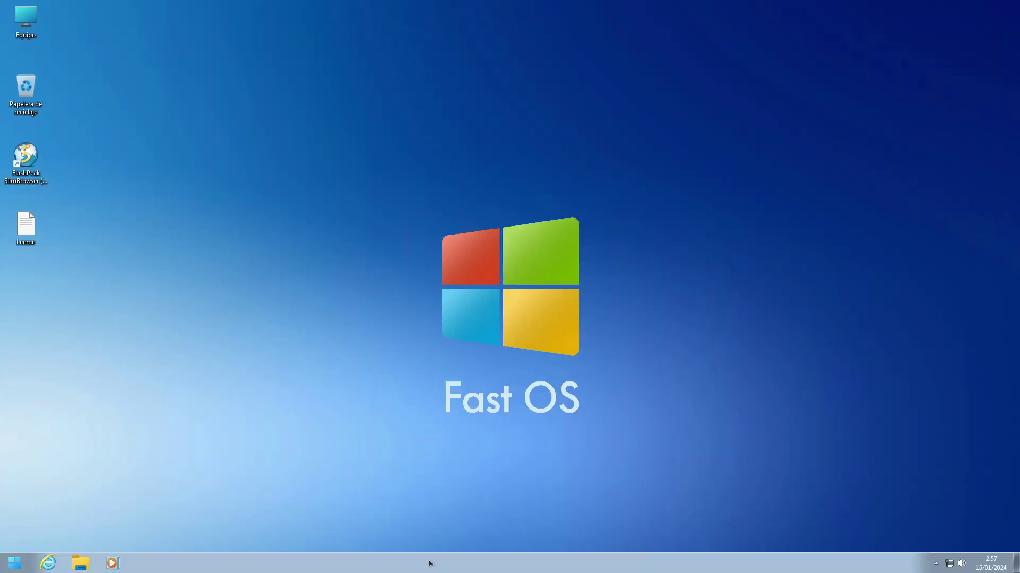
pyautogui.rightClick(429, 563)
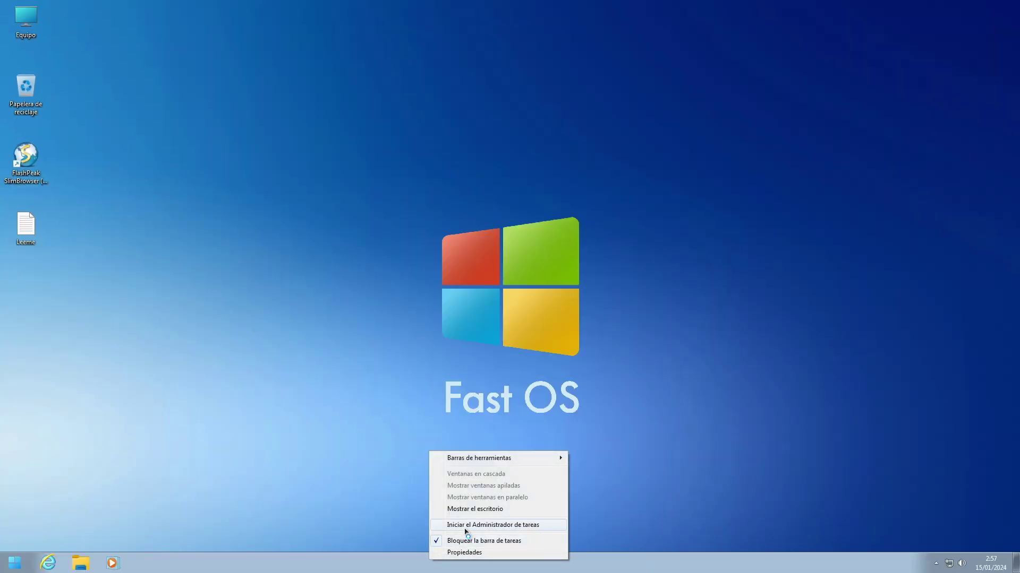
pyautogui.click(465, 531)
pyautogui.click(65, 40)
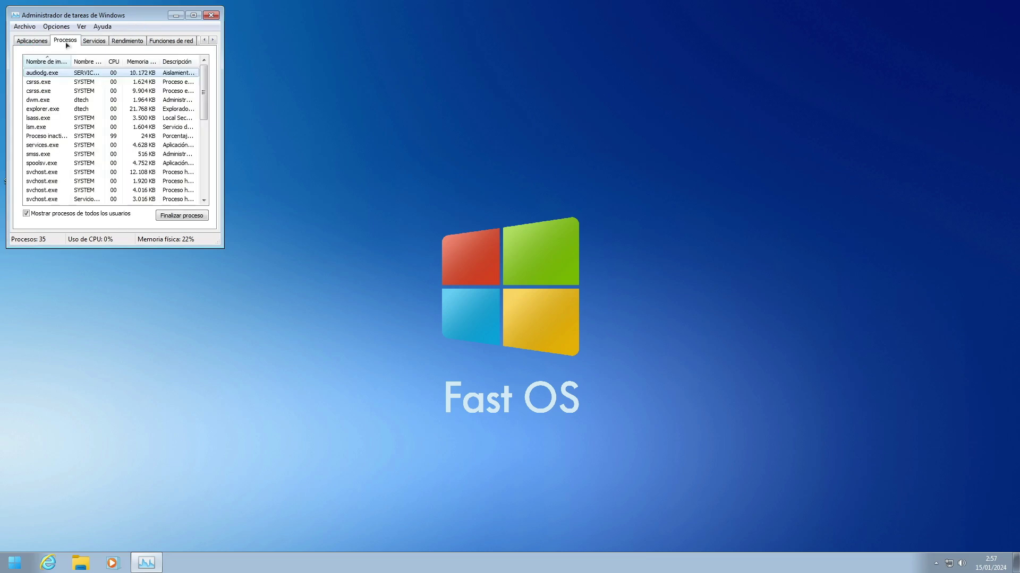
pyautogui.moveTo(104, 16); pyautogui.dragTo(278, 53)
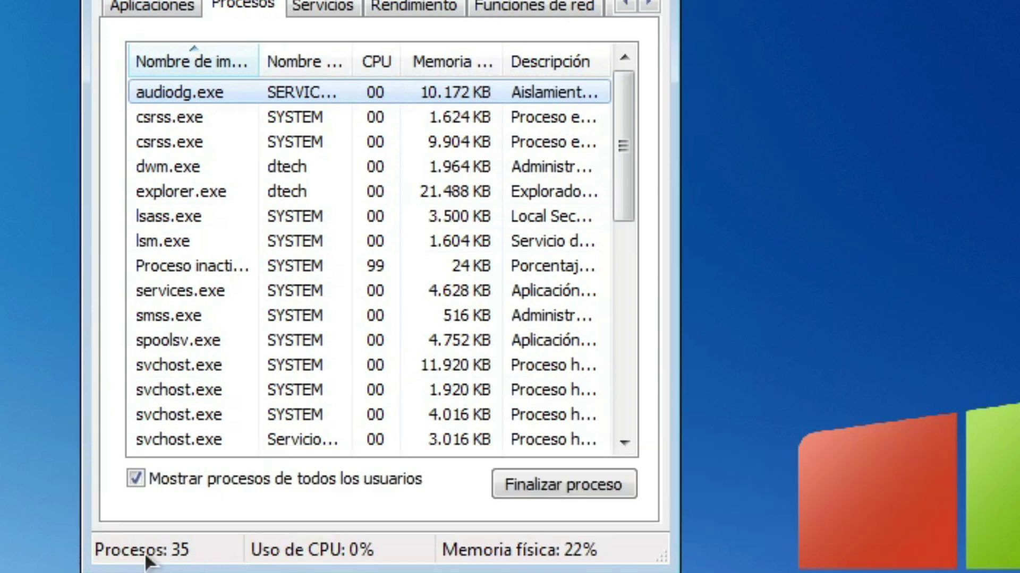
pyautogui.click(407, 4)
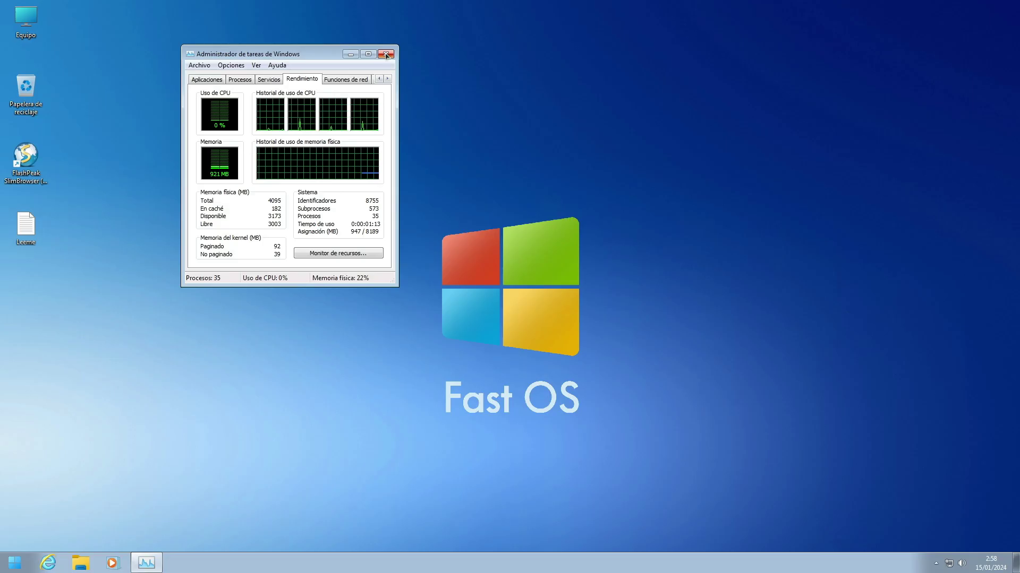
pyautogui.click(386, 54)
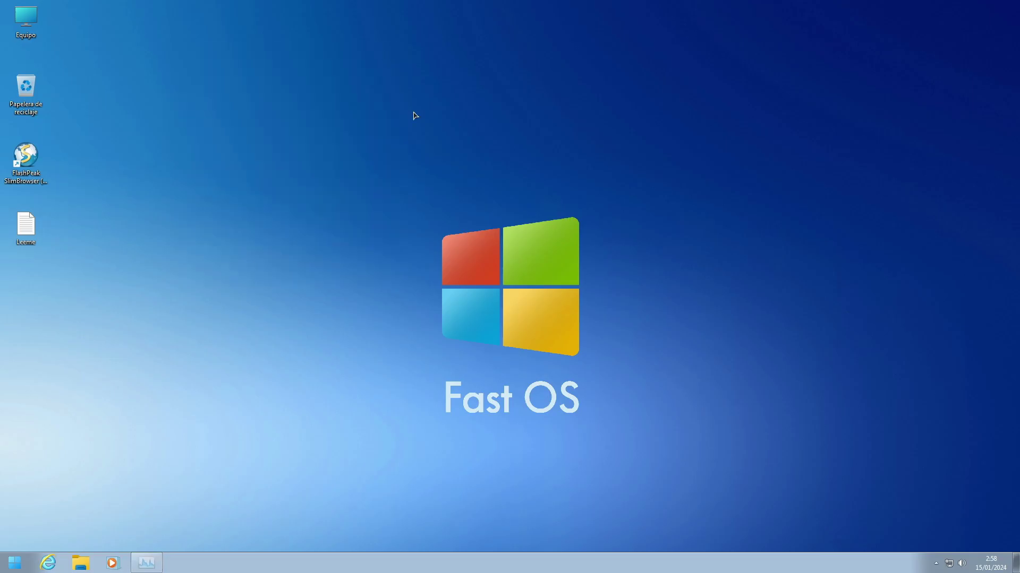
# Check the used and free space in the properties of Disco local (C:), then close the computer's drive view.
pyautogui.doubleClick(33, 21)
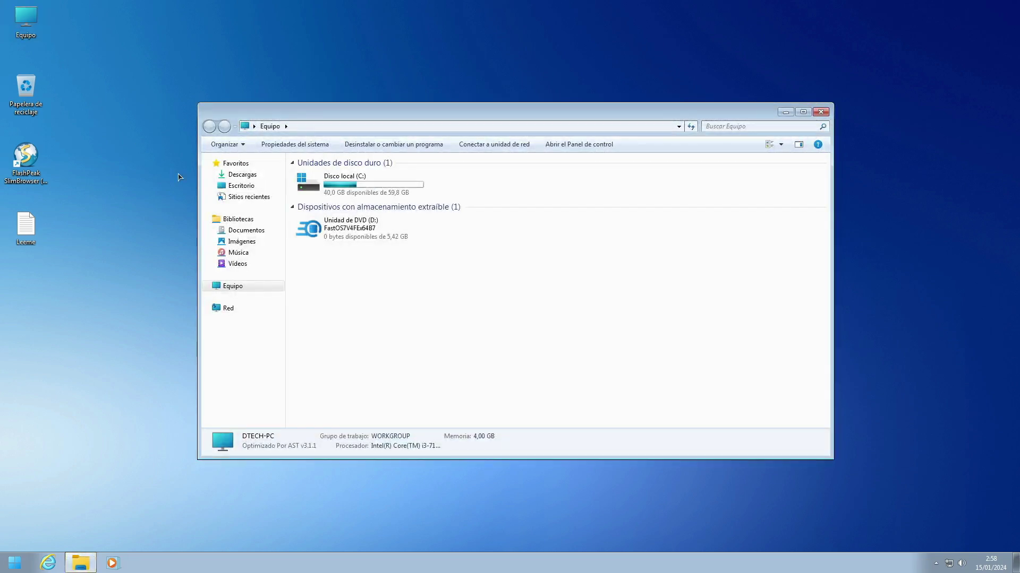
pyautogui.click(346, 182)
pyautogui.rightClick(366, 185)
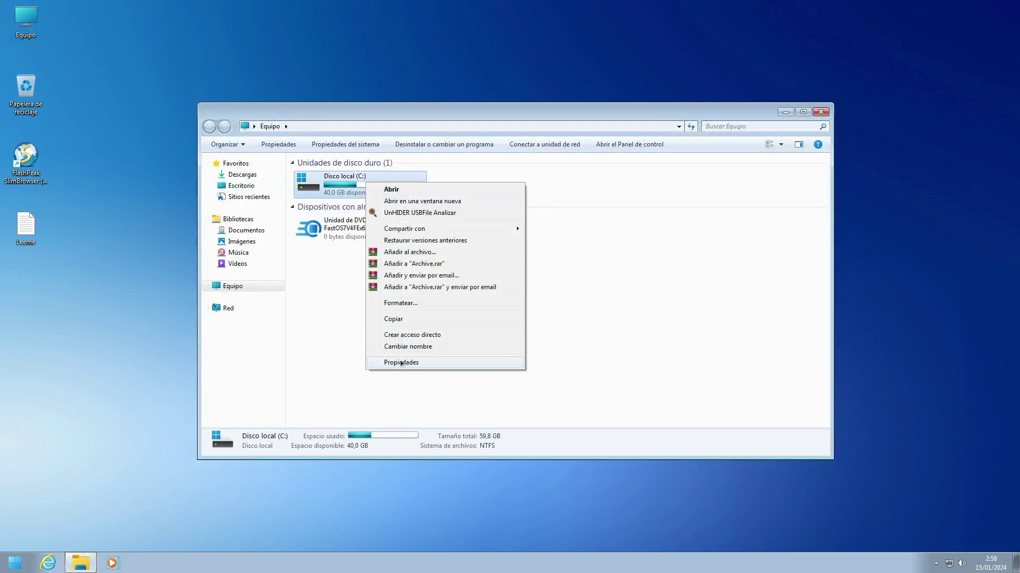
pyautogui.click(404, 365)
pyautogui.moveTo(507, 199); pyautogui.dragTo(744, 149)
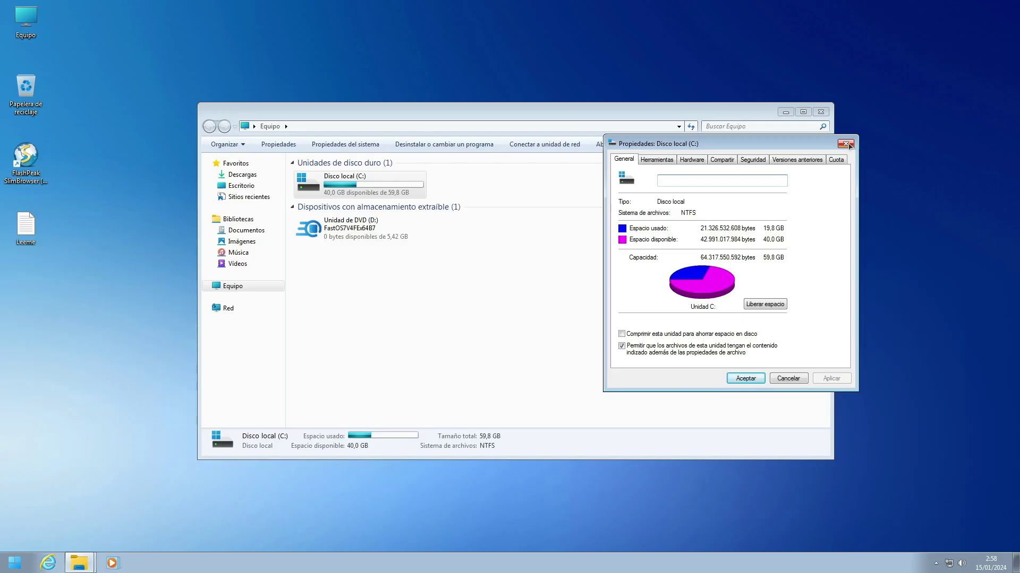
pyautogui.click(846, 144)
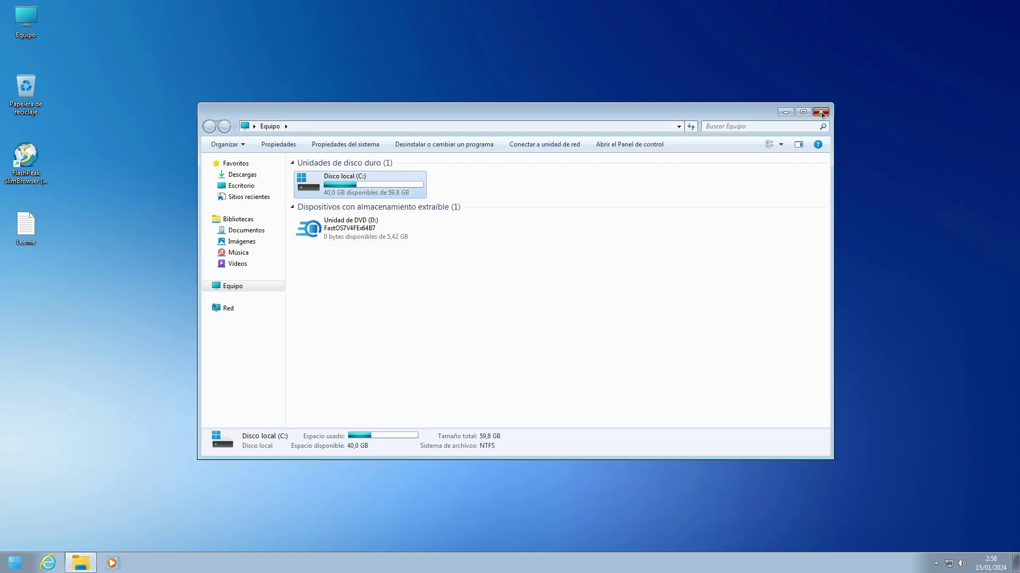
pyautogui.click(821, 112)
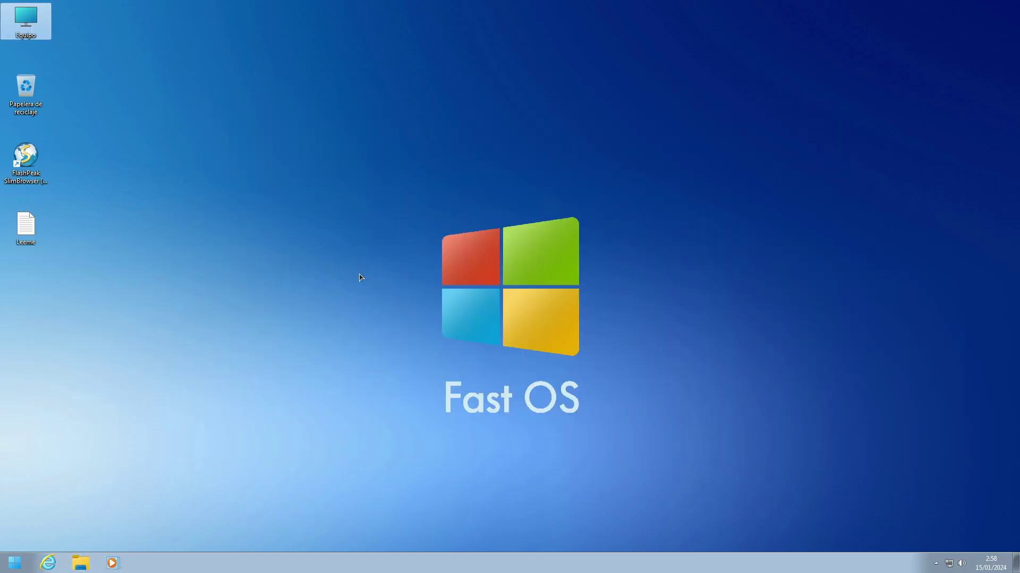
# Open the Control Panel's list of installed programs and reposition its window on the desktop.
pyautogui.click(16, 561)
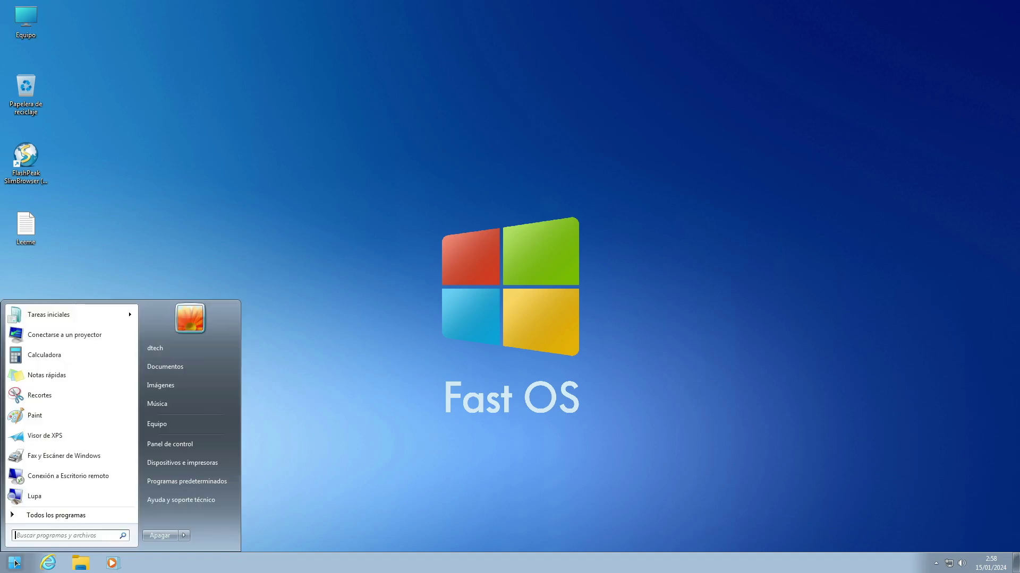
pyautogui.click(173, 444)
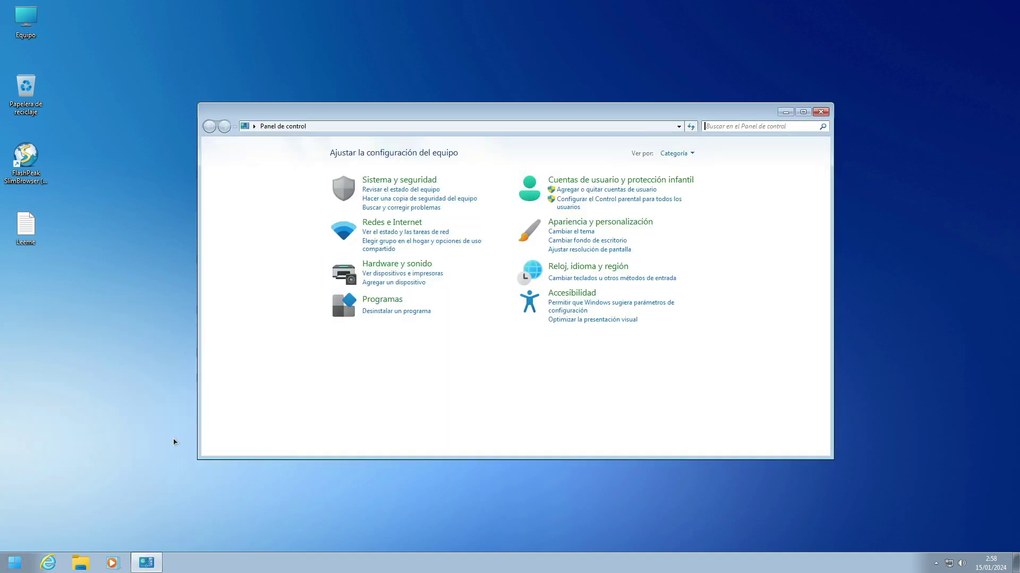
pyautogui.click(393, 313)
pyautogui.moveTo(481, 102); pyautogui.dragTo(481, 22)
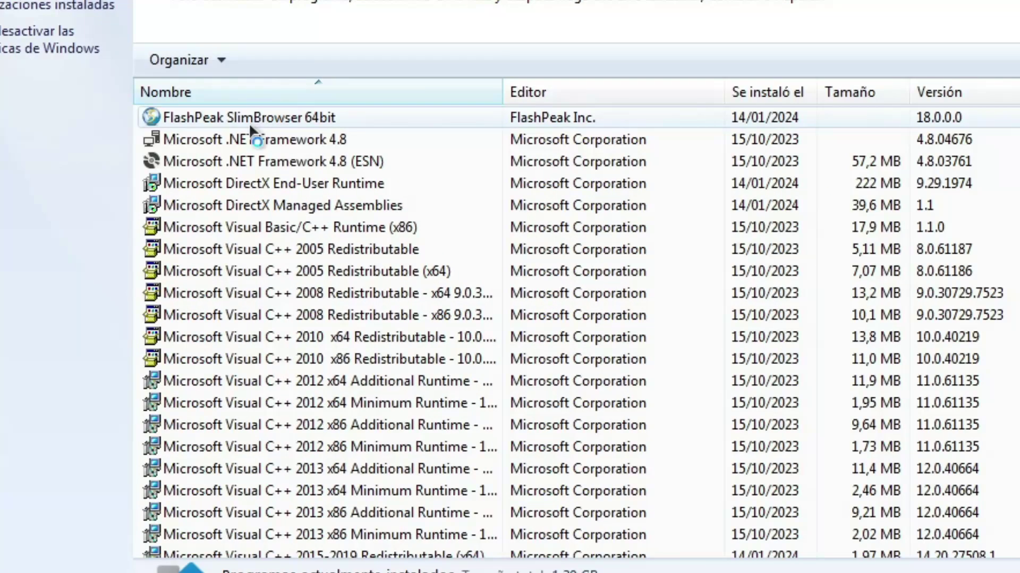
# Examine the installed programs from FlashPeak SlimBrowser through the .NET Framework, DirectX and Visual C++ 2005 entries.
pyautogui.click(364, 144)
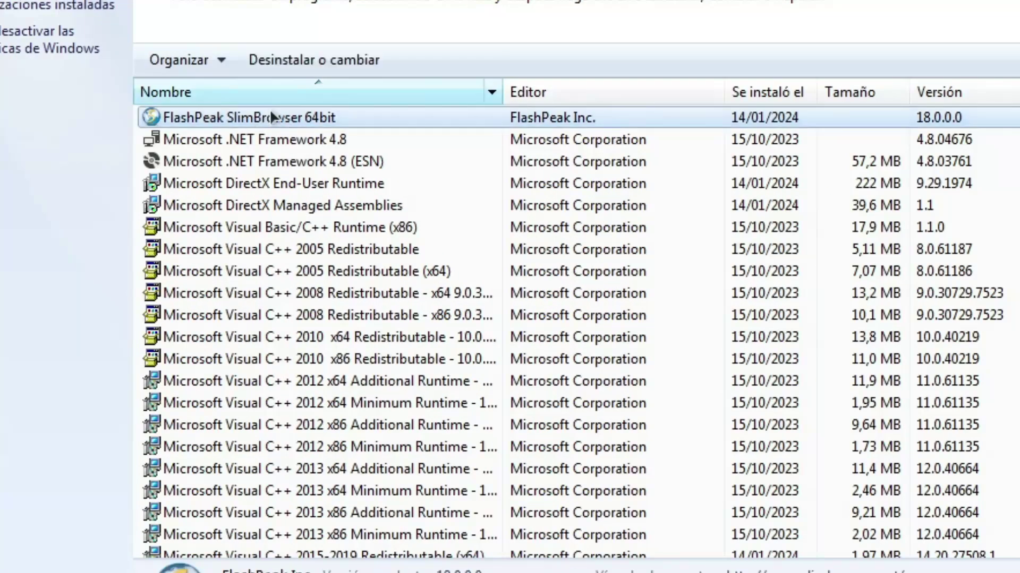
pyautogui.click(239, 139)
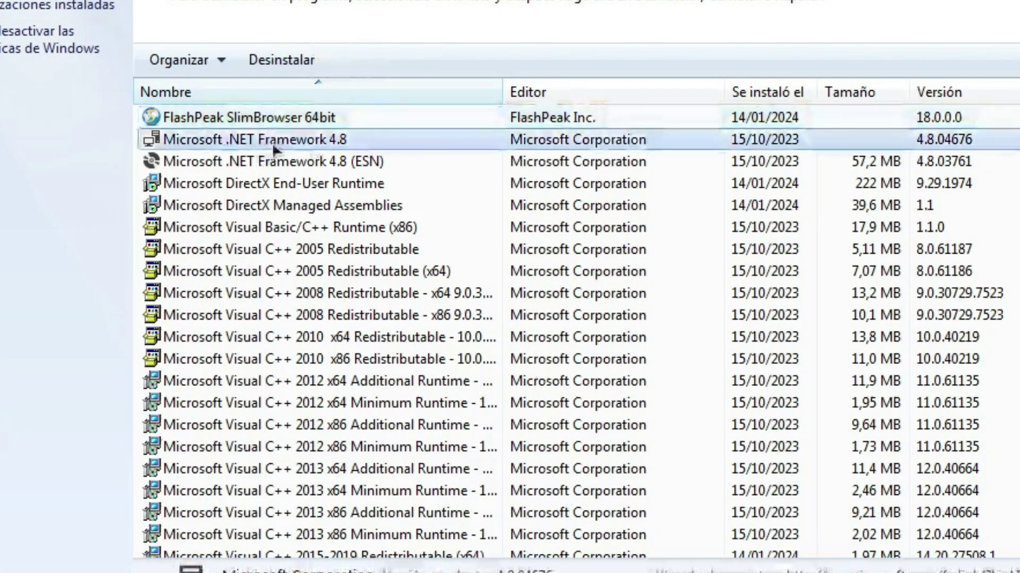
pyautogui.click(230, 163)
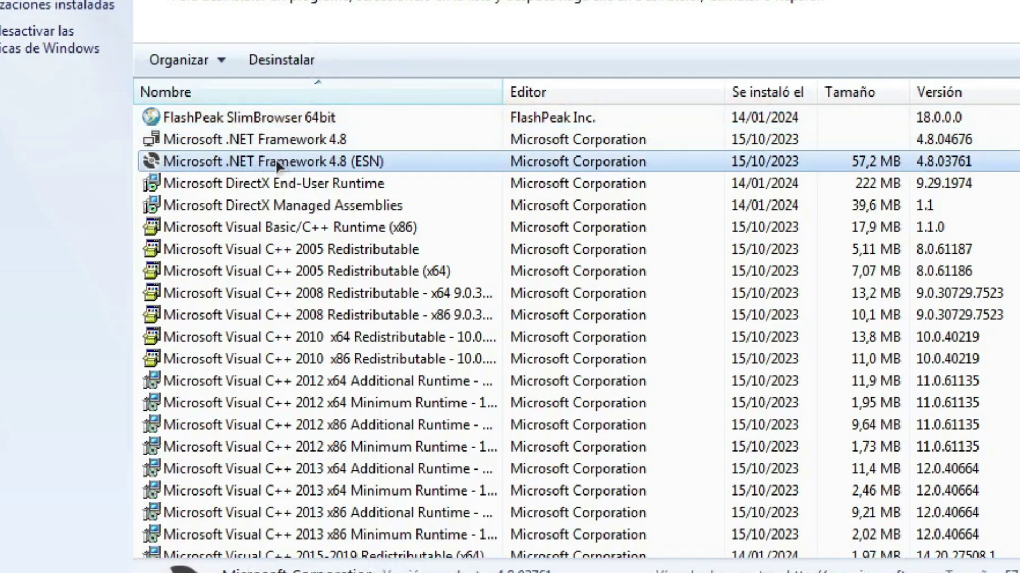
pyautogui.click(262, 182)
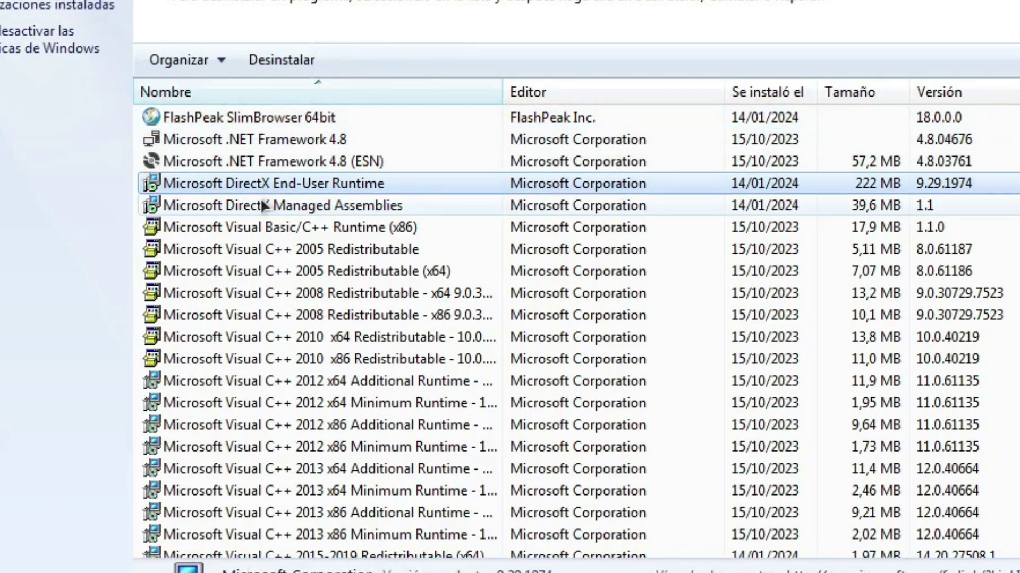
pyautogui.click(263, 205)
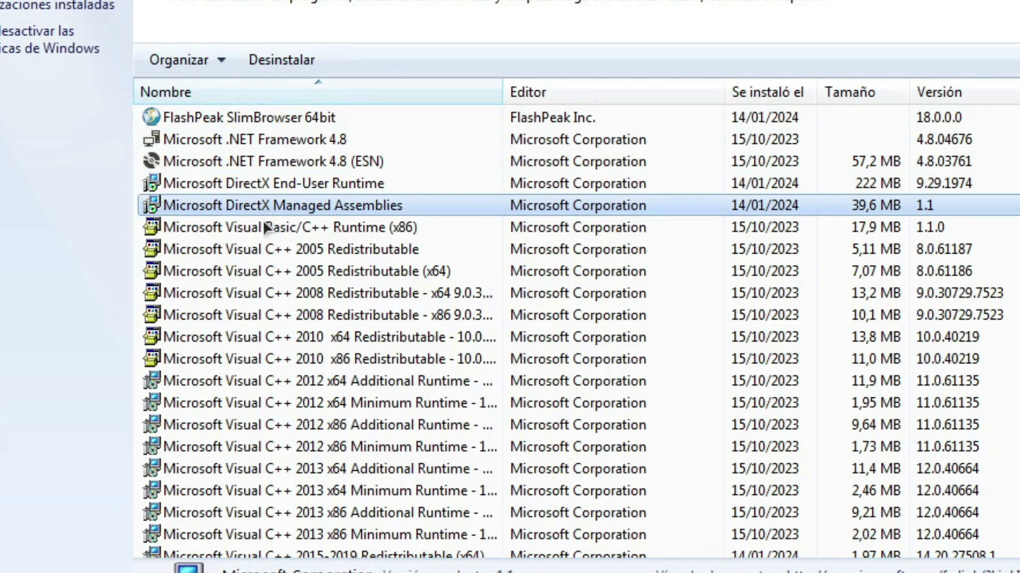
pyautogui.click(274, 227)
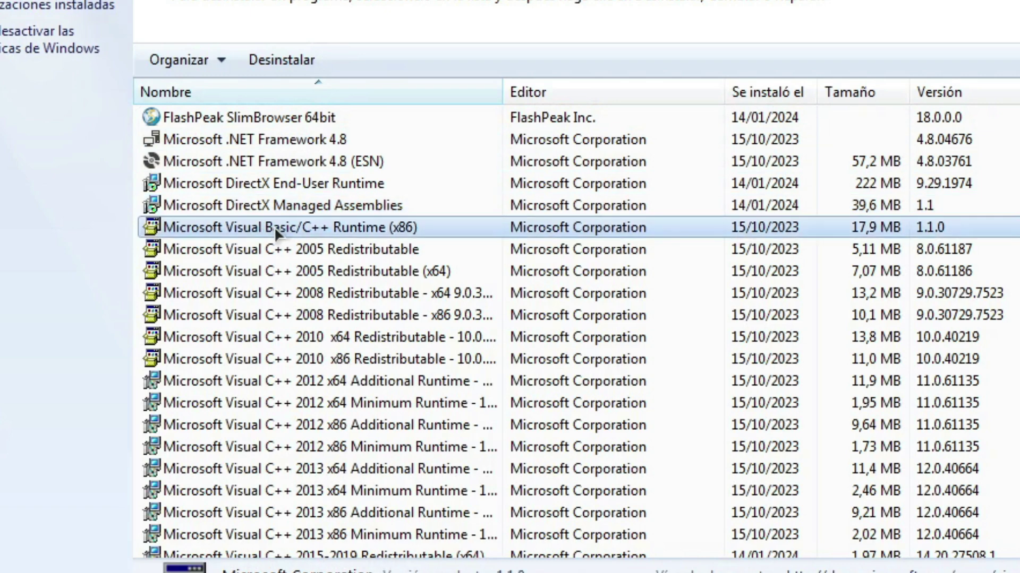
pyautogui.click(230, 251)
pyautogui.scroll(-6, 254, 264)
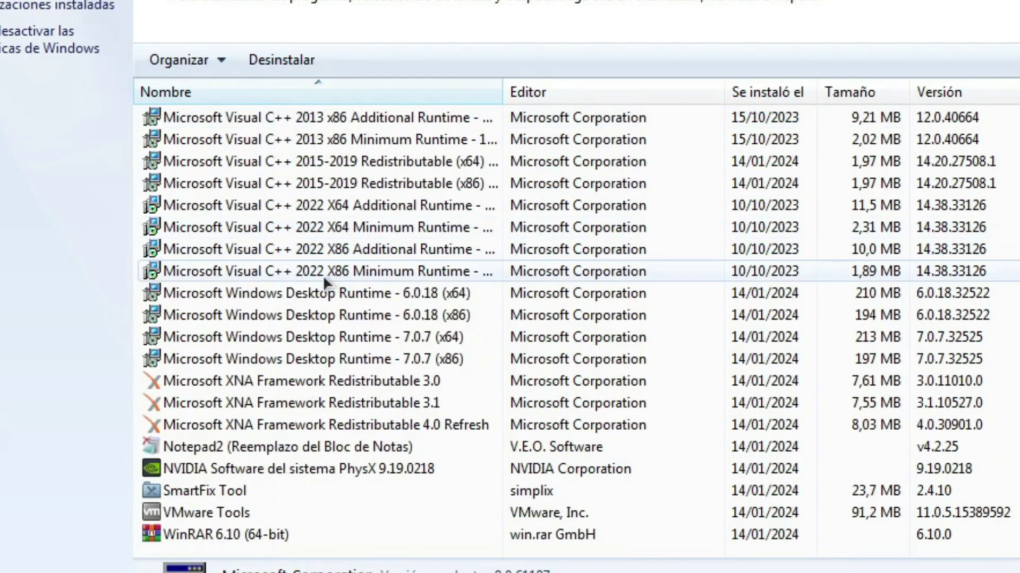
# Examine the remaining installed programs, from Visual C++ 2022 through the Windows Desktop and XNA runtimes to WinRAR.
pyautogui.click(321, 268)
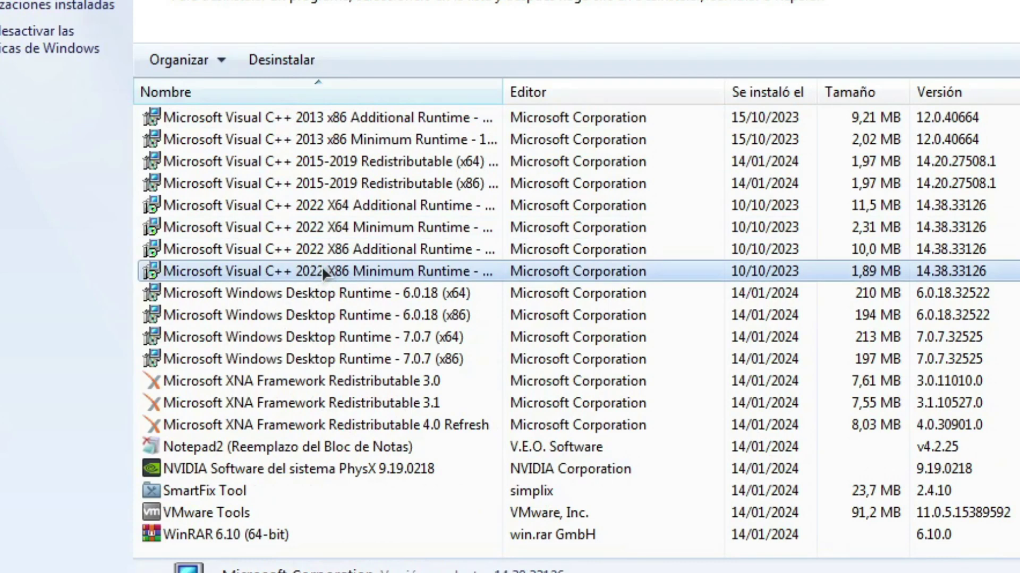
pyautogui.click(262, 293)
pyautogui.click(260, 315)
pyautogui.click(258, 338)
pyautogui.click(254, 360)
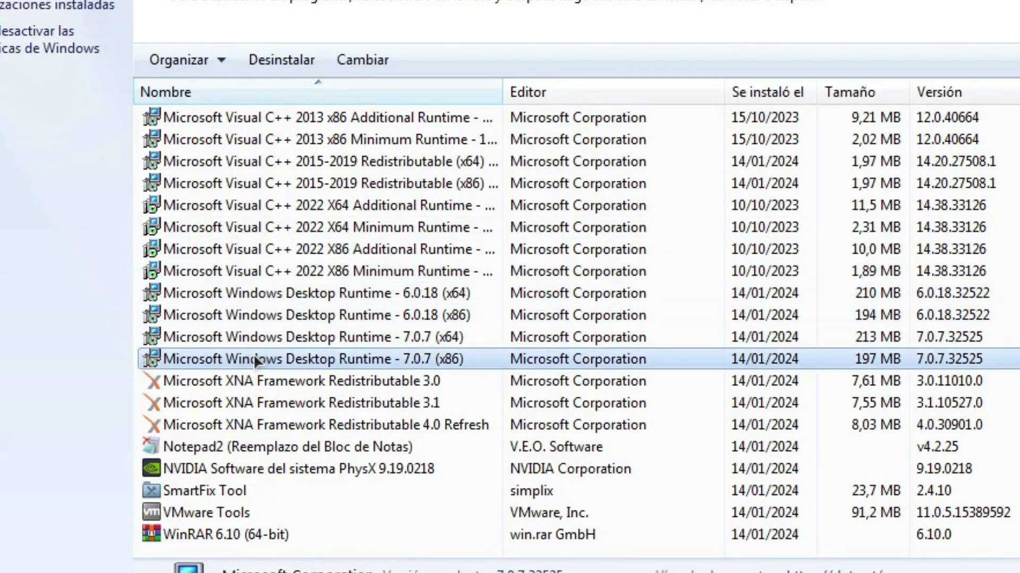
pyautogui.click(247, 380)
pyautogui.click(250, 403)
pyautogui.click(255, 425)
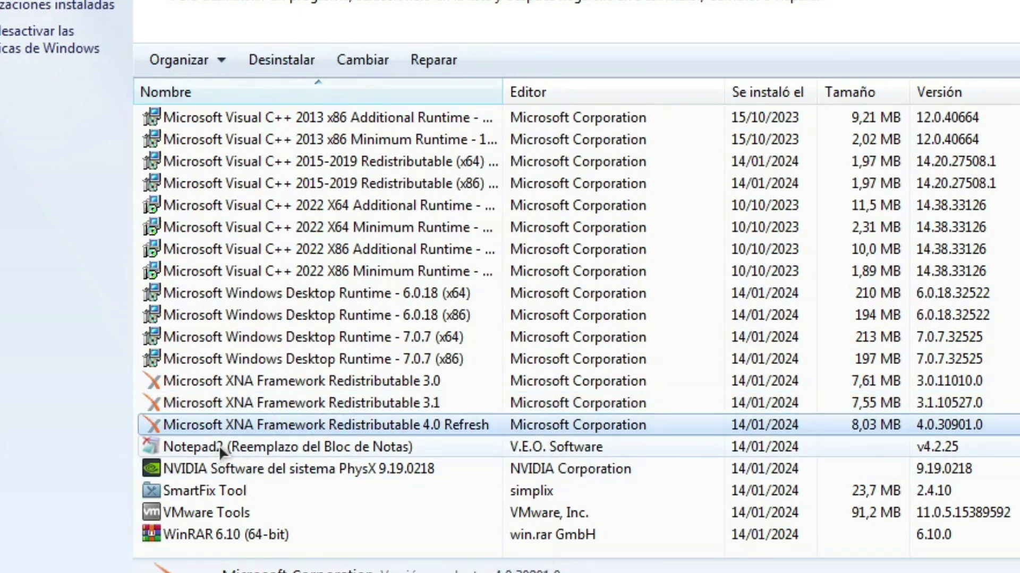
pyautogui.click(235, 446)
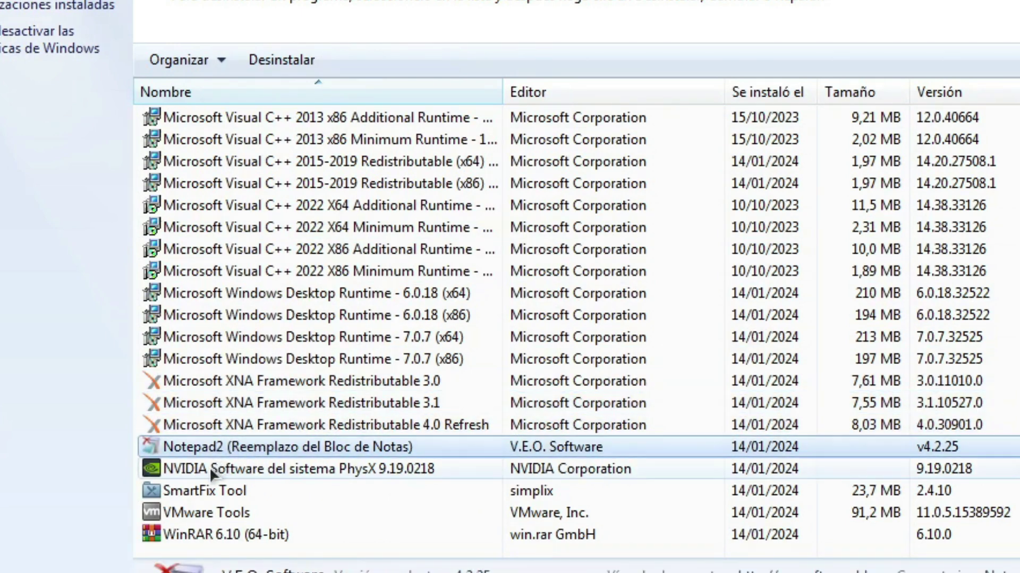
pyautogui.click(254, 469)
pyautogui.click(234, 491)
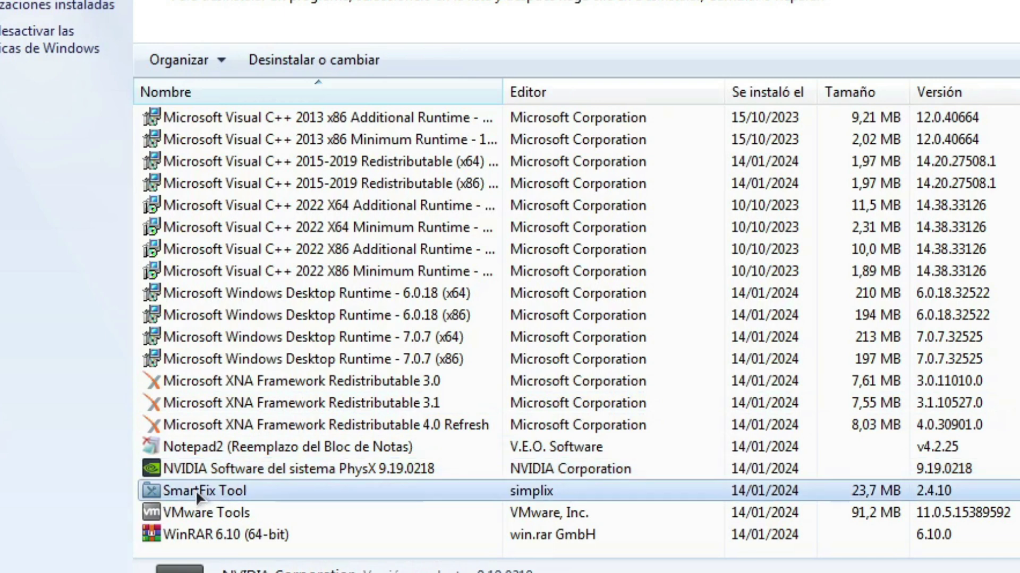
pyautogui.click(265, 533)
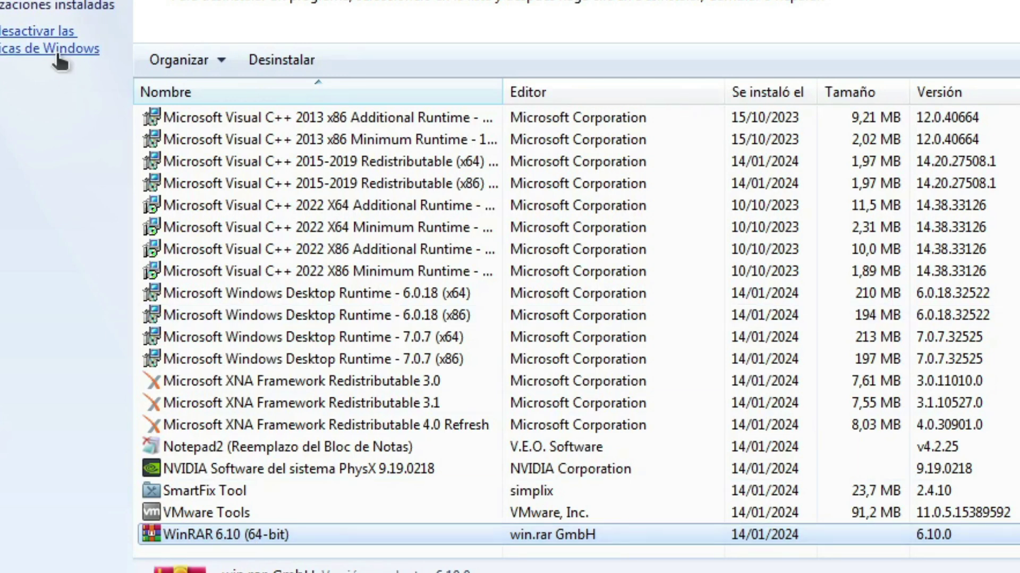
# Review the installed updates and the optional Windows features, including Microsoft .NET Framework 3.5.1, and close the window.
pyautogui.click(40, 7)
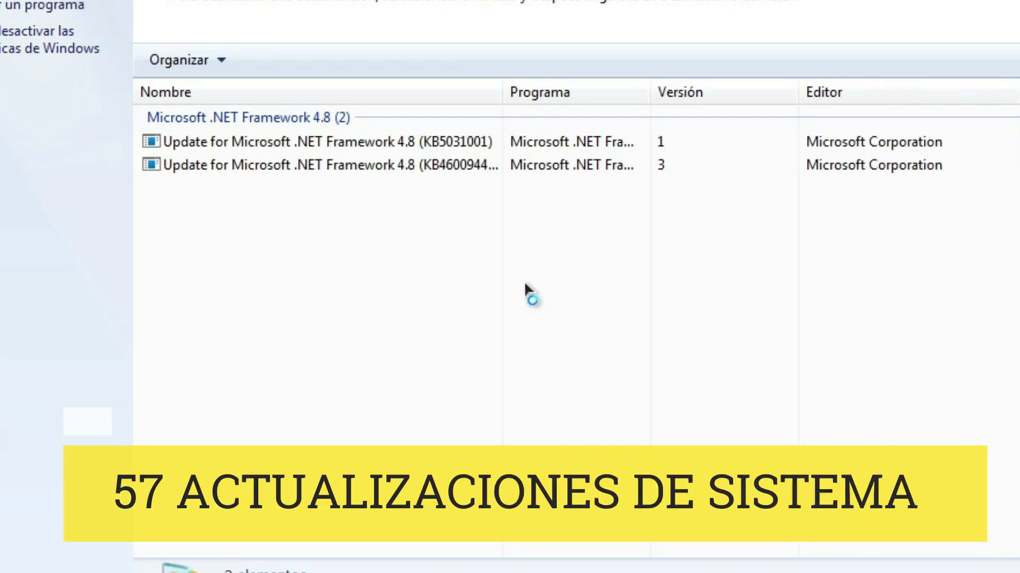
pyautogui.click(48, 49)
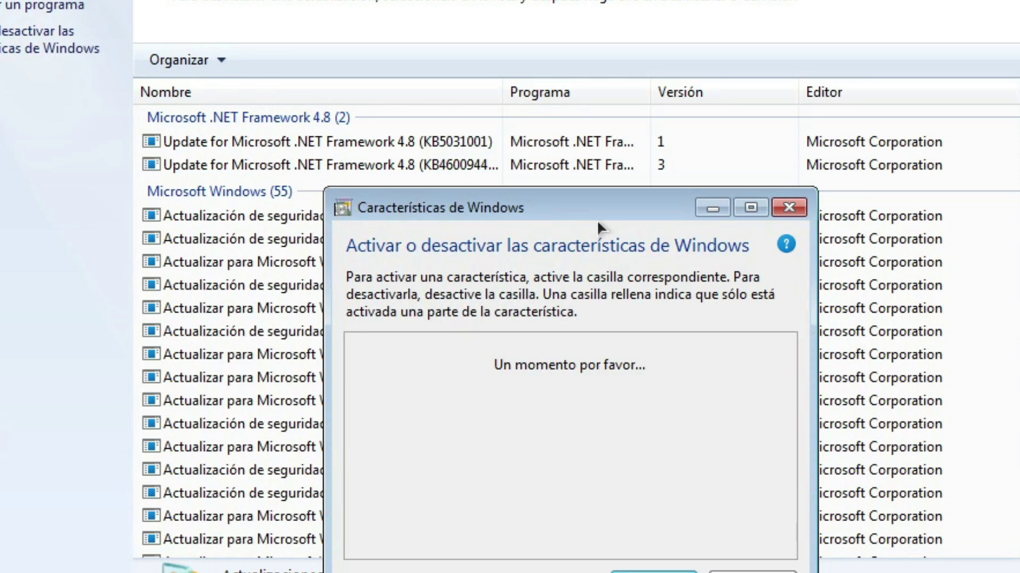
pyautogui.moveTo(561, 207); pyautogui.dragTo(617, 20)
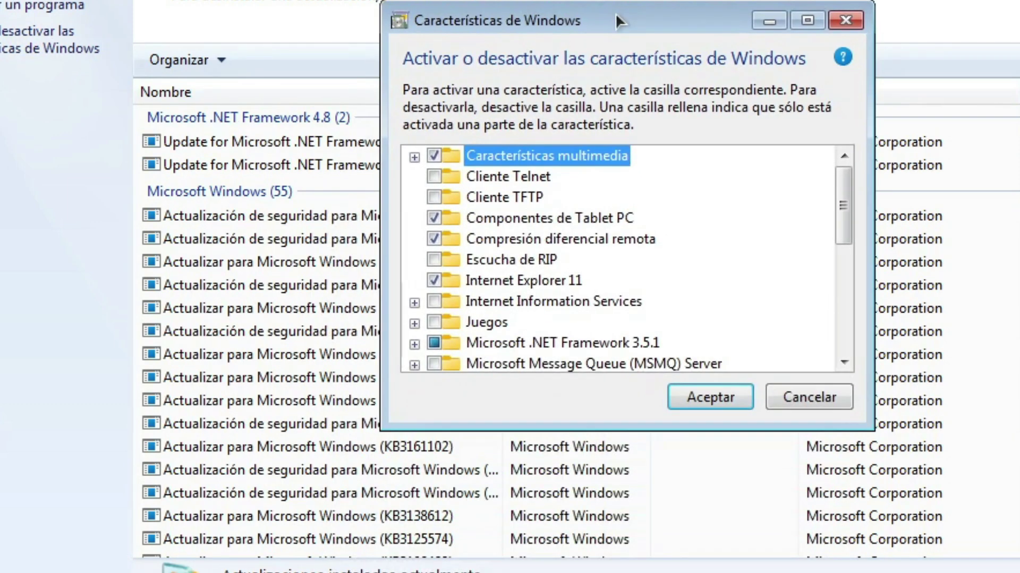
pyautogui.scroll(-2, 534, 257)
pyautogui.click(602, 259)
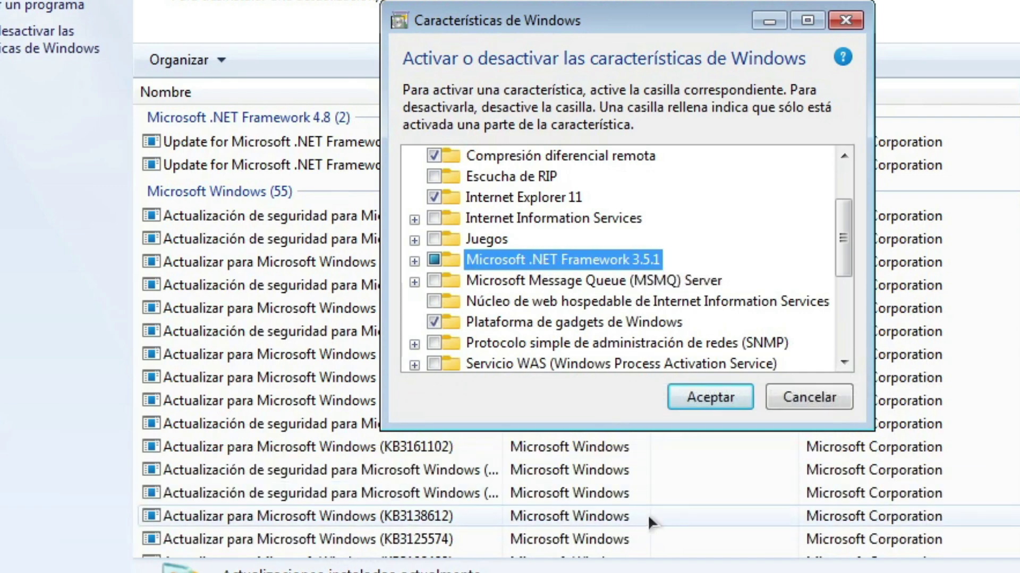
pyautogui.click(812, 396)
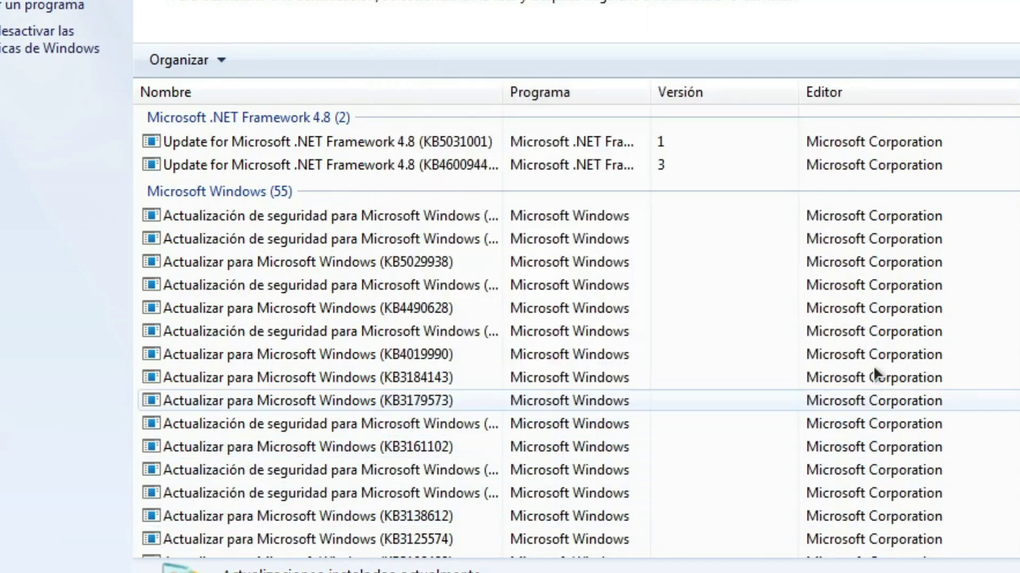
pyautogui.hotkey('alt', 'F4')
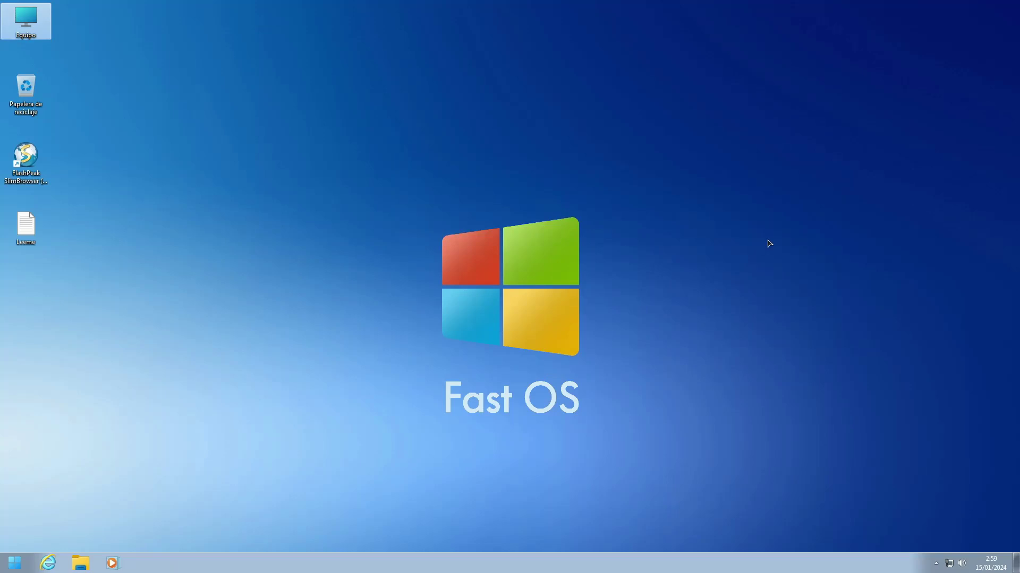
# Examine the desktop's custom shortcuts for utilities, Fast OS links, recovery commands, shutdown options and power plans.
pyautogui.rightClick(822, 18)
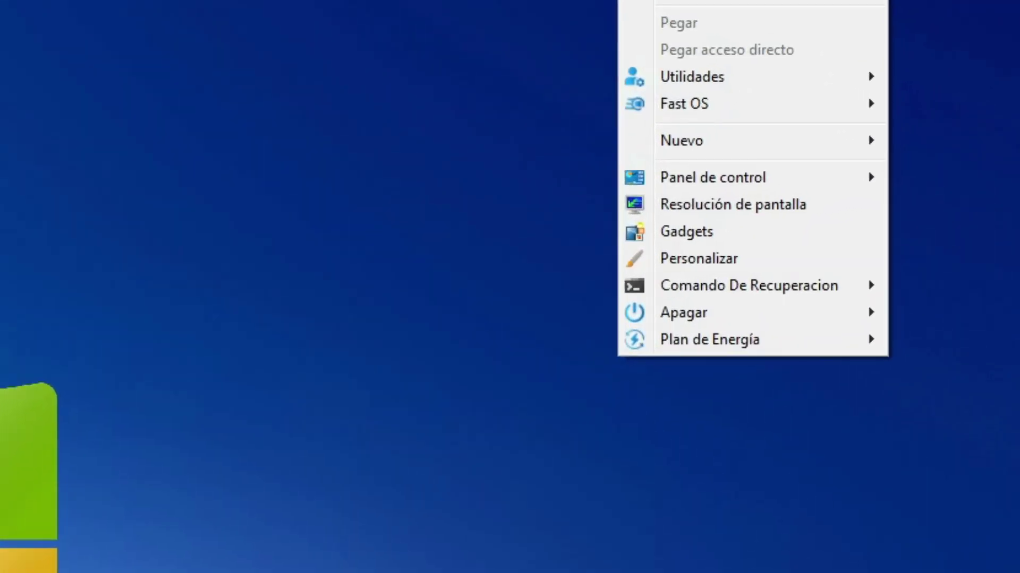
pyautogui.moveTo(681, 72)
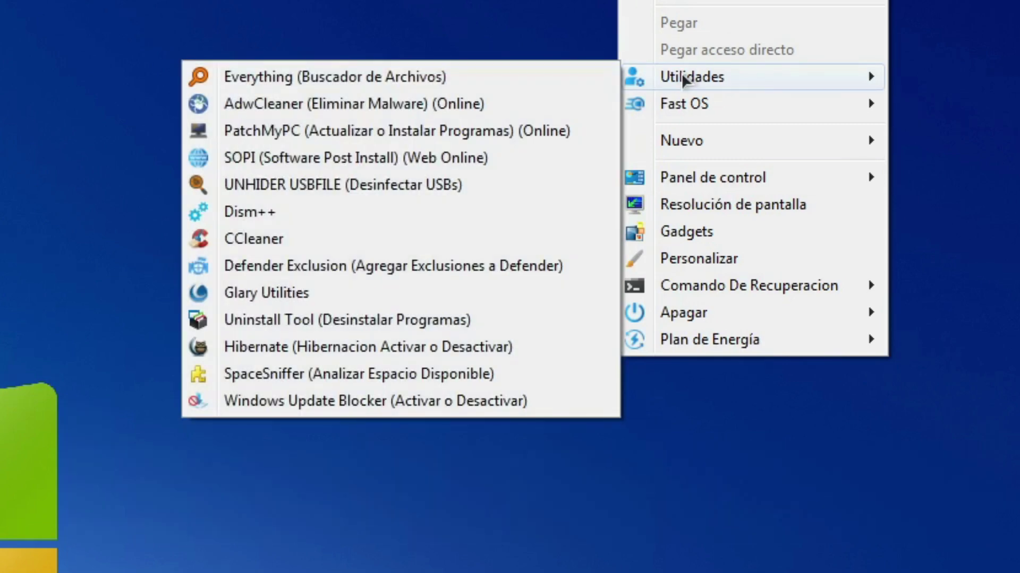
pyautogui.moveTo(681, 109)
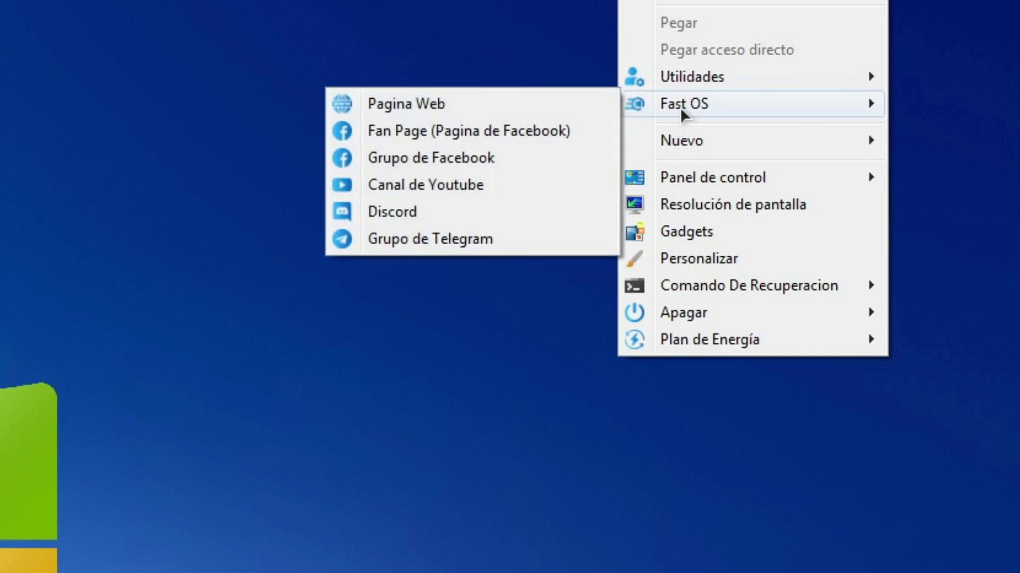
pyautogui.moveTo(673, 179)
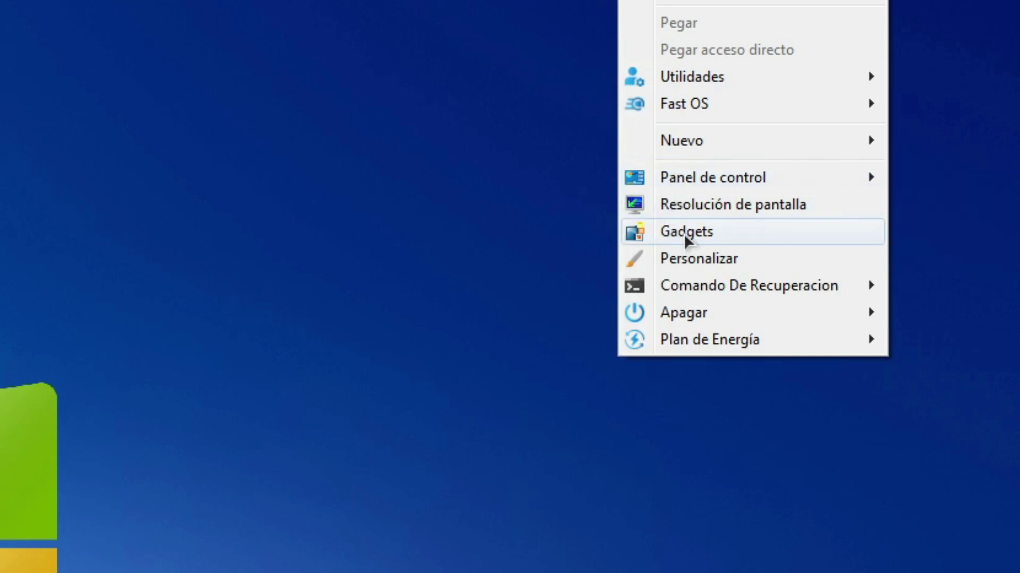
pyautogui.moveTo(687, 285)
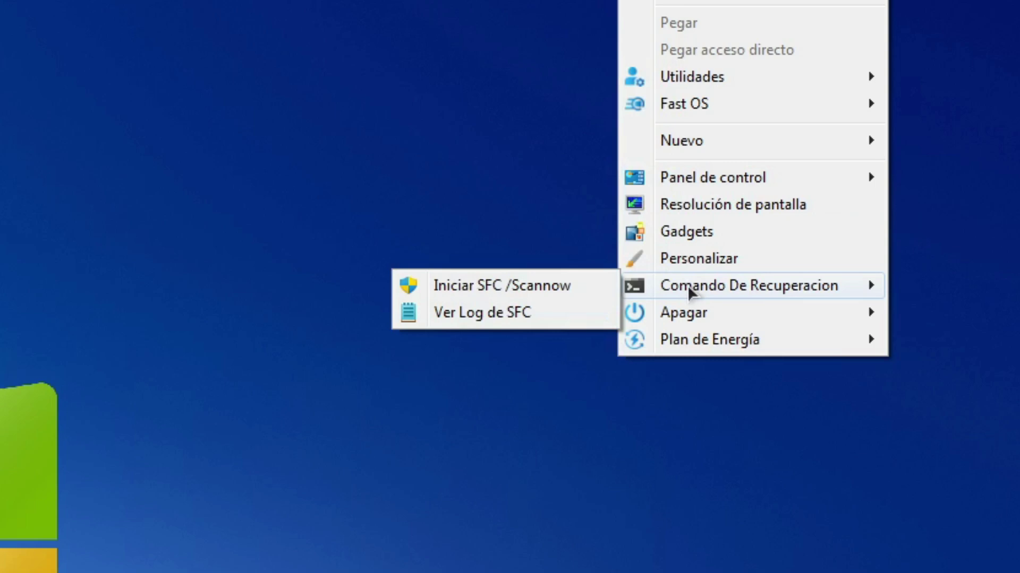
pyautogui.moveTo(686, 312)
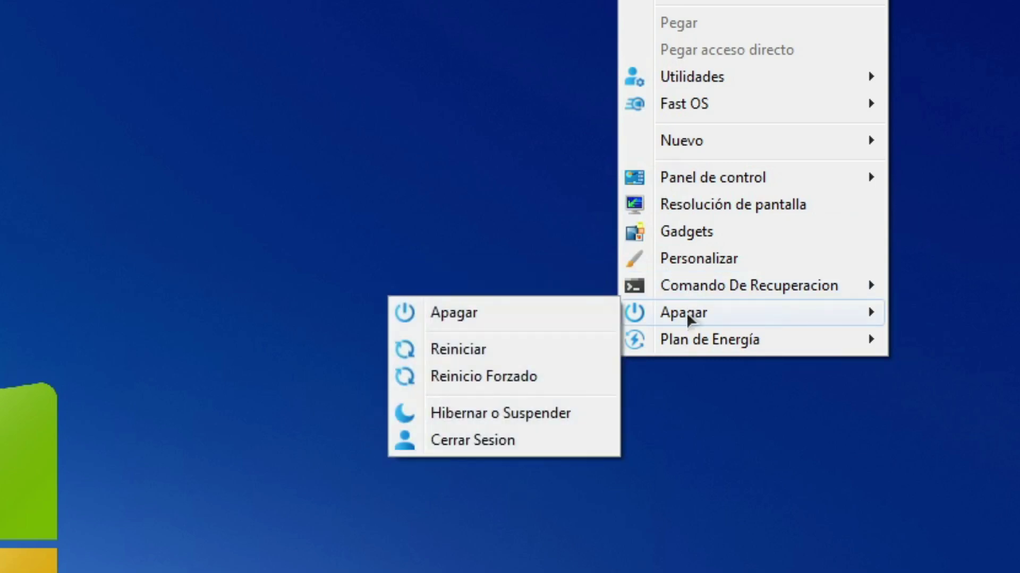
pyautogui.moveTo(687, 345)
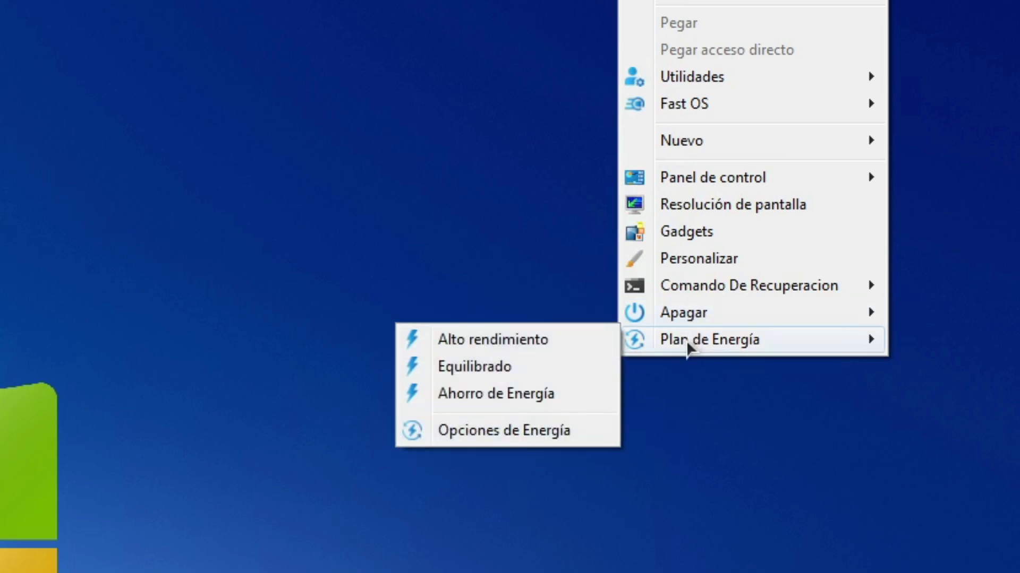
pyautogui.click(686, 369)
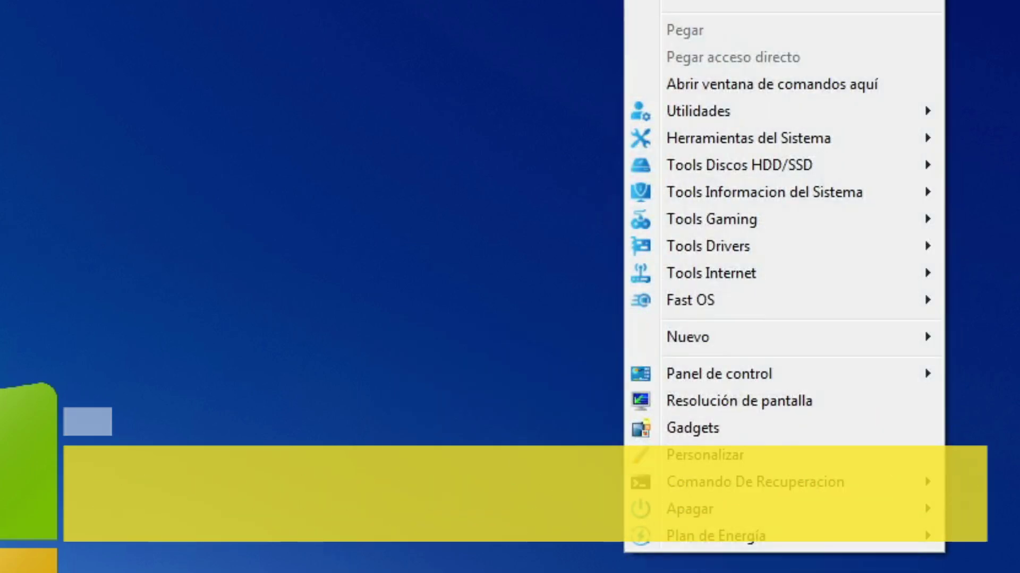
# Examine the desktop's extended tool shortcuts, covering system, disk, system information, gaming, driver and internet tools.
pyautogui.moveTo(696, 140)
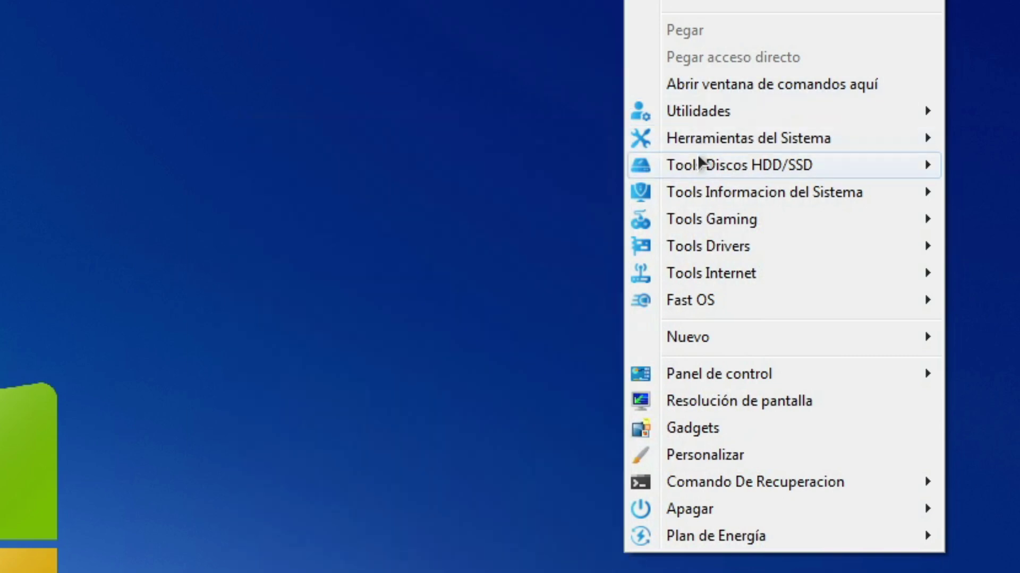
pyautogui.moveTo(699, 167)
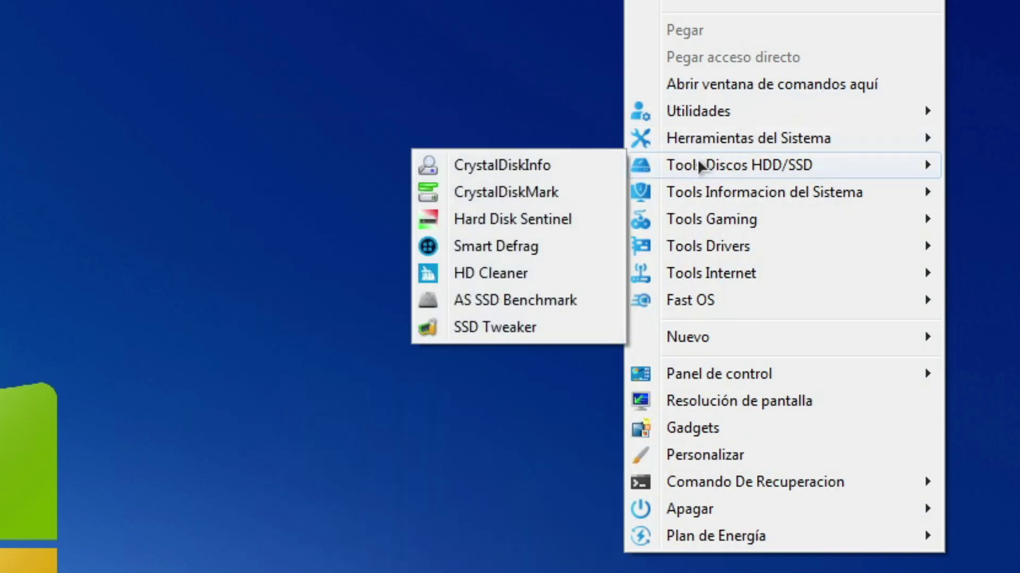
pyautogui.moveTo(698, 193)
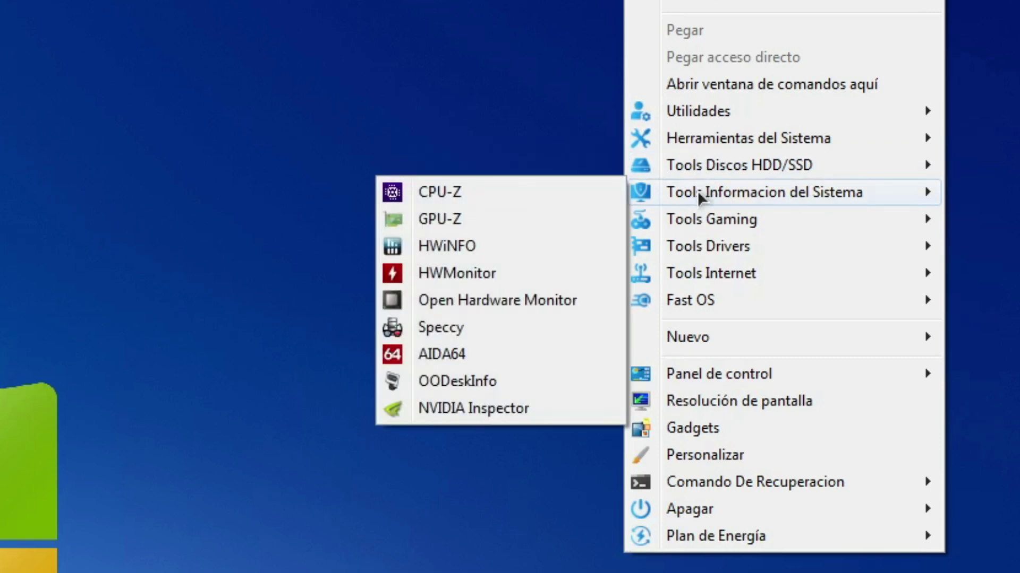
pyautogui.moveTo(697, 218)
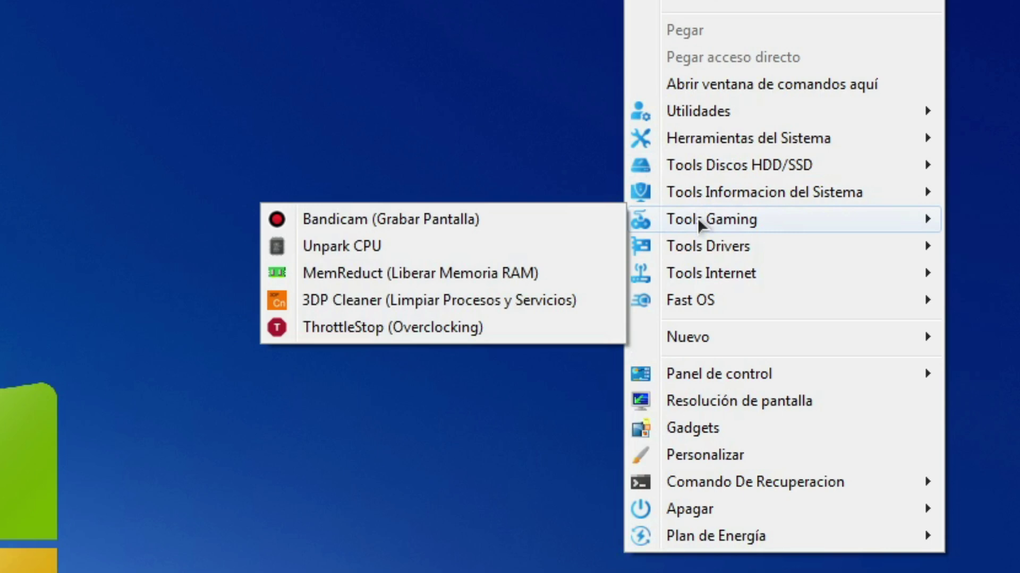
pyautogui.moveTo(697, 243)
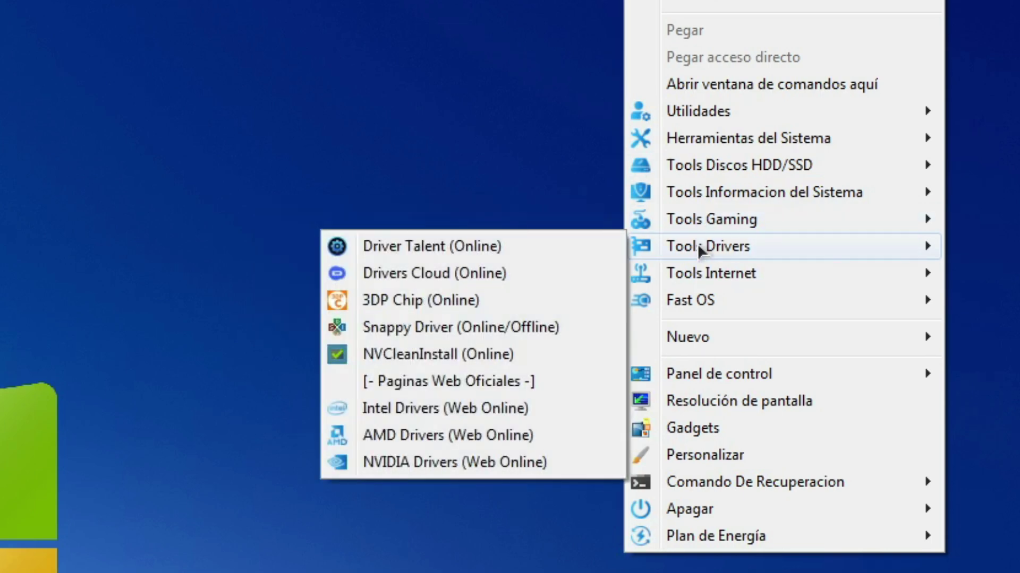
pyautogui.moveTo(698, 272)
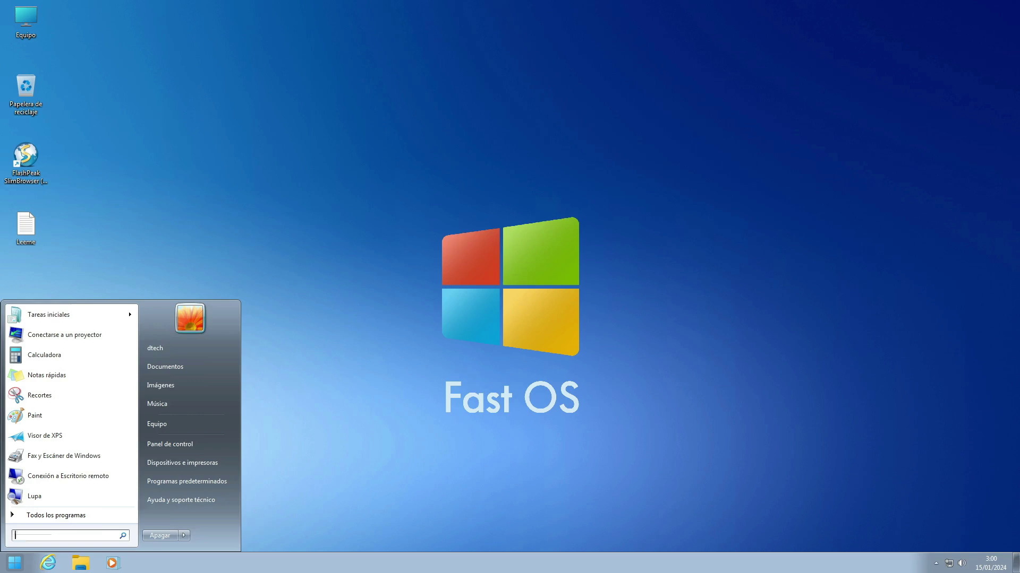
# Search the installed programs for "f", open FastOS Extras to review its options, and close it.
pyautogui.write('f')
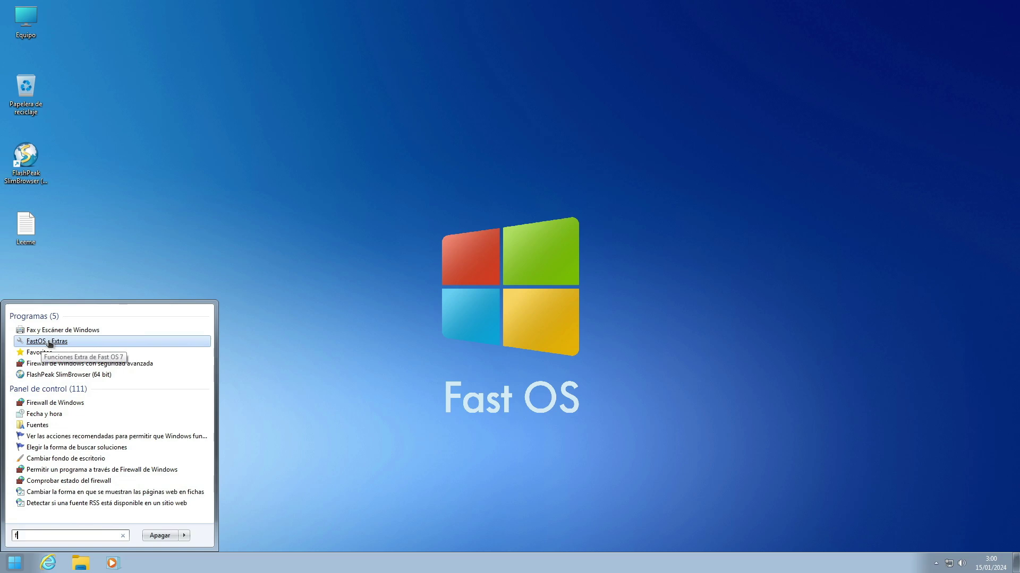
pyautogui.click(48, 342)
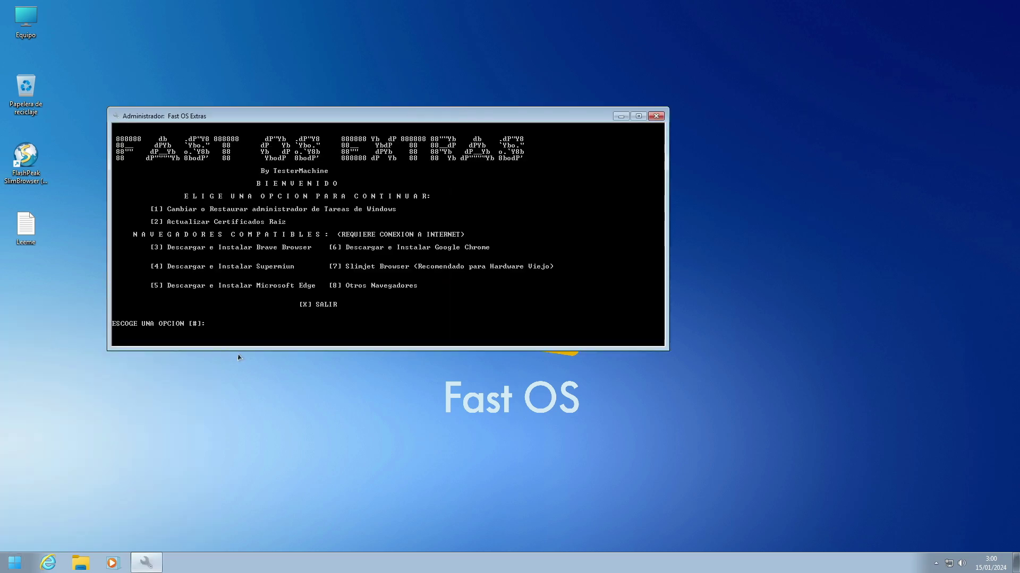
pyautogui.moveTo(373, 120); pyautogui.dragTo(510, 120)
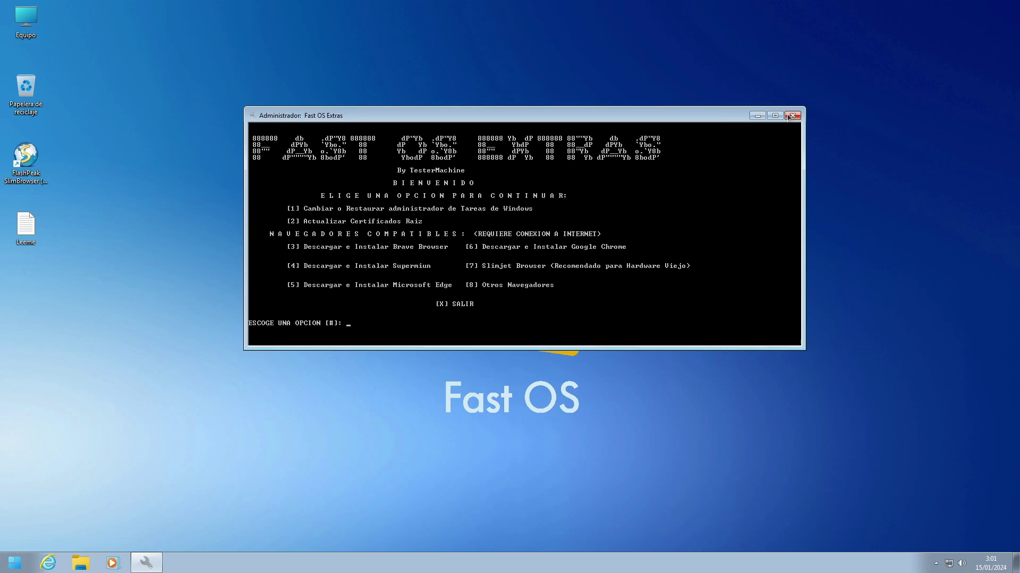
pyautogui.click(794, 116)
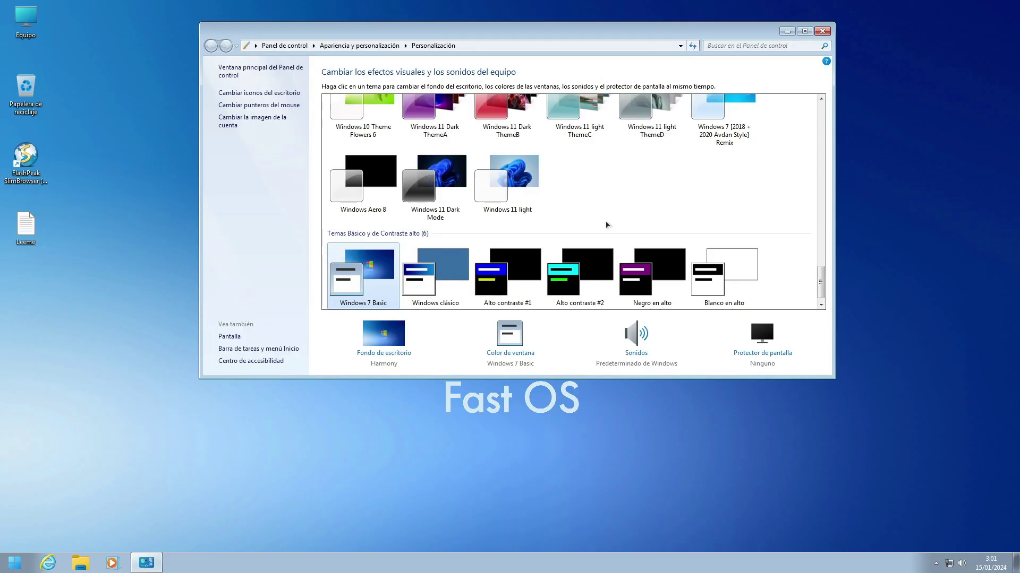
# Look through the personalization themes, from the basic and high-contrast ones up to the Aero and installed themes.
pyautogui.scroll(5, 607, 225)
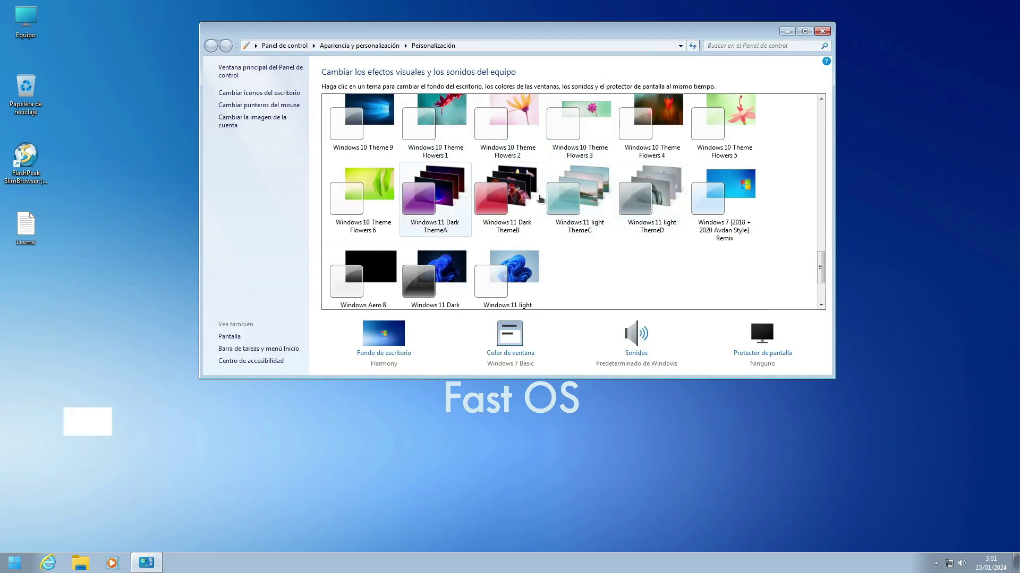
pyautogui.scroll(10, 432, 189)
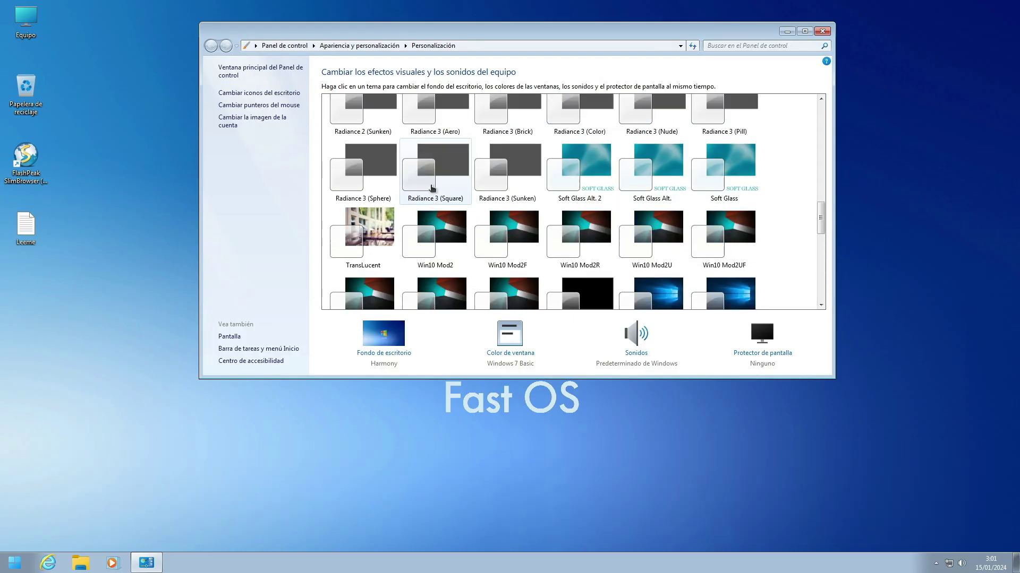
pyautogui.scroll(10, 431, 188)
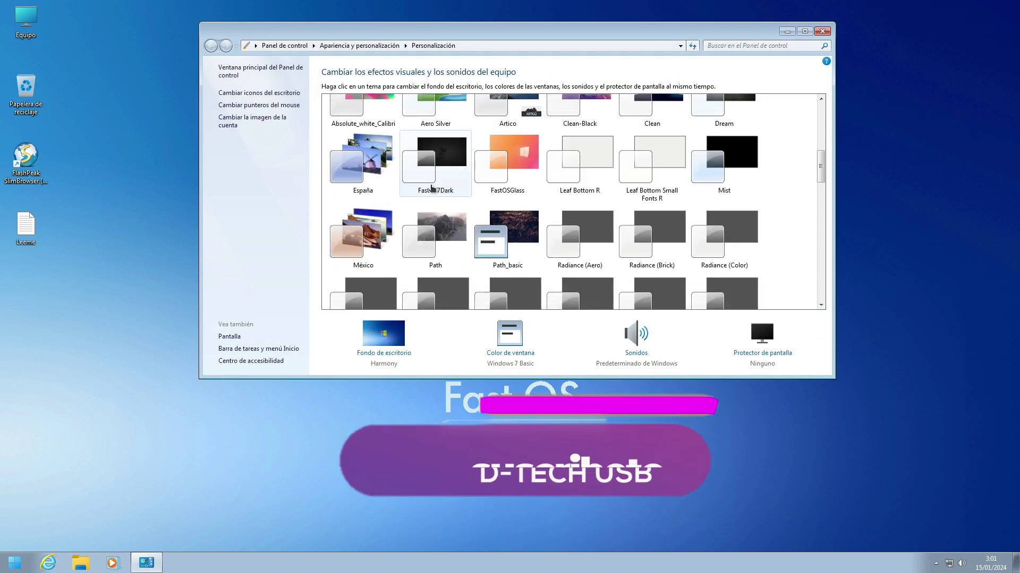
pyautogui.scroll(3, 431, 189)
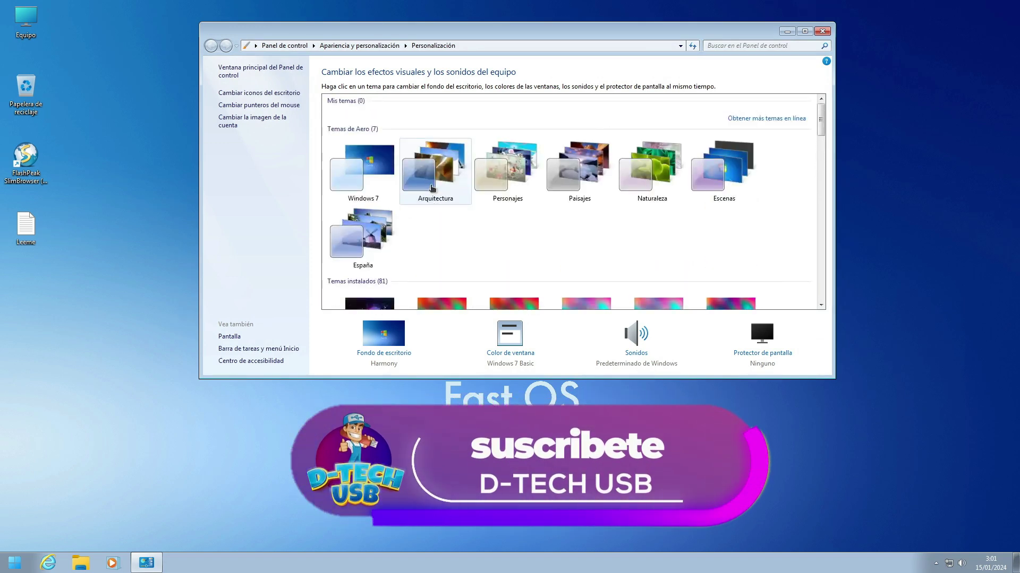
pyautogui.scroll(-2, 432, 188)
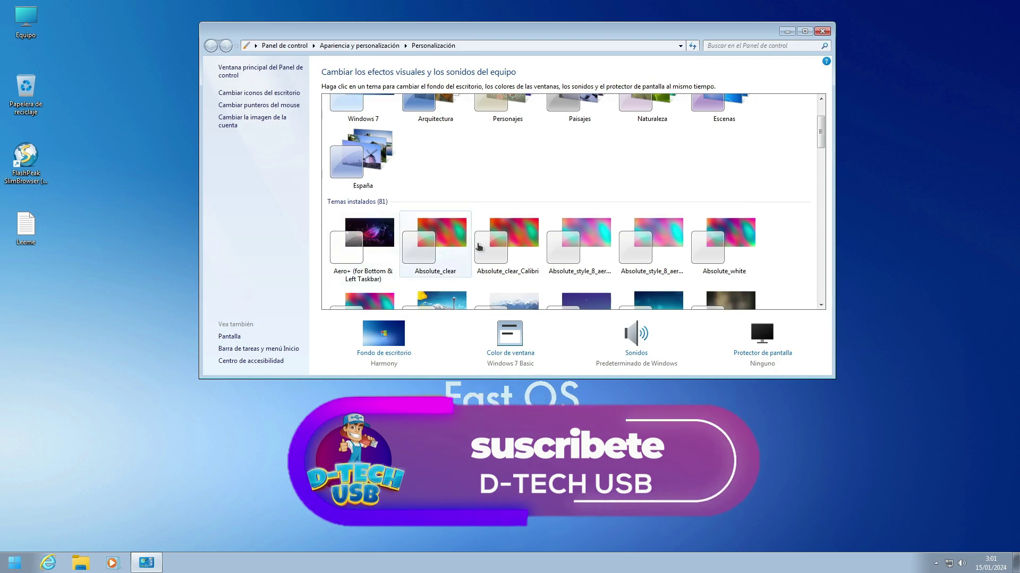
pyautogui.scroll(-1, 618, 249)
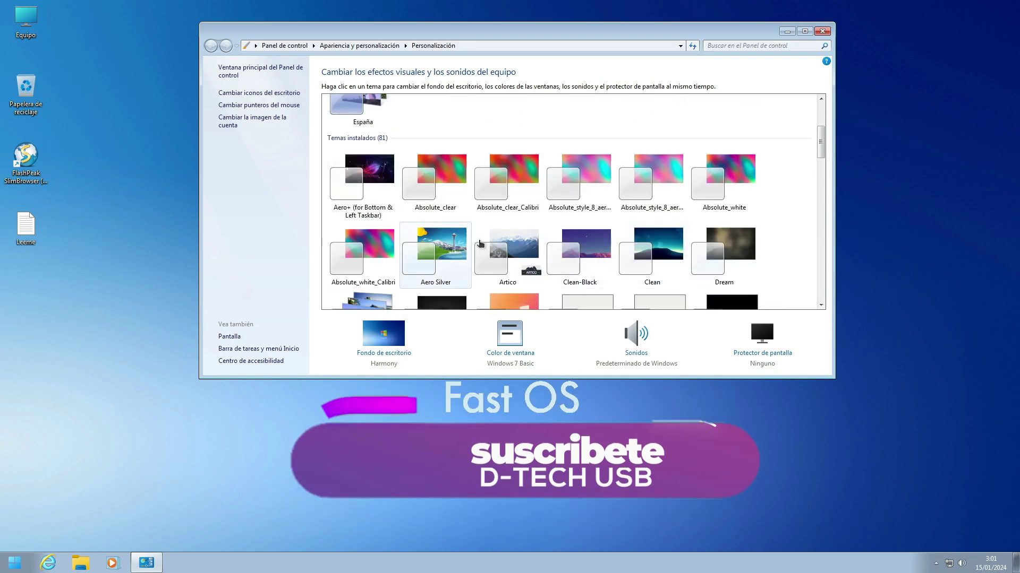
pyautogui.scroll(-3, 720, 251)
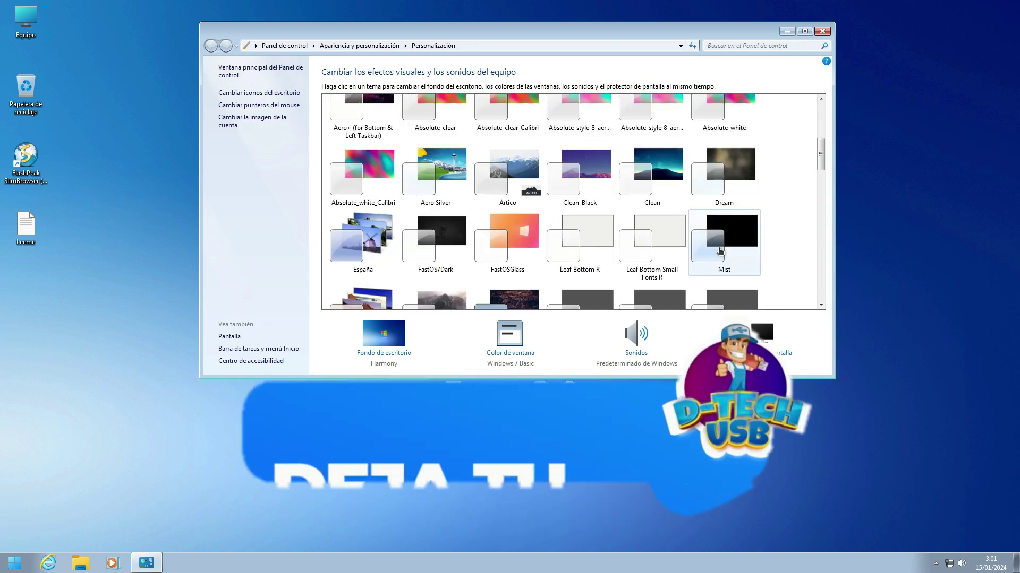
# Apply the Aero Silver theme from the installed themes.
pyautogui.scroll(1, 442, 212)
pyautogui.click(442, 212)
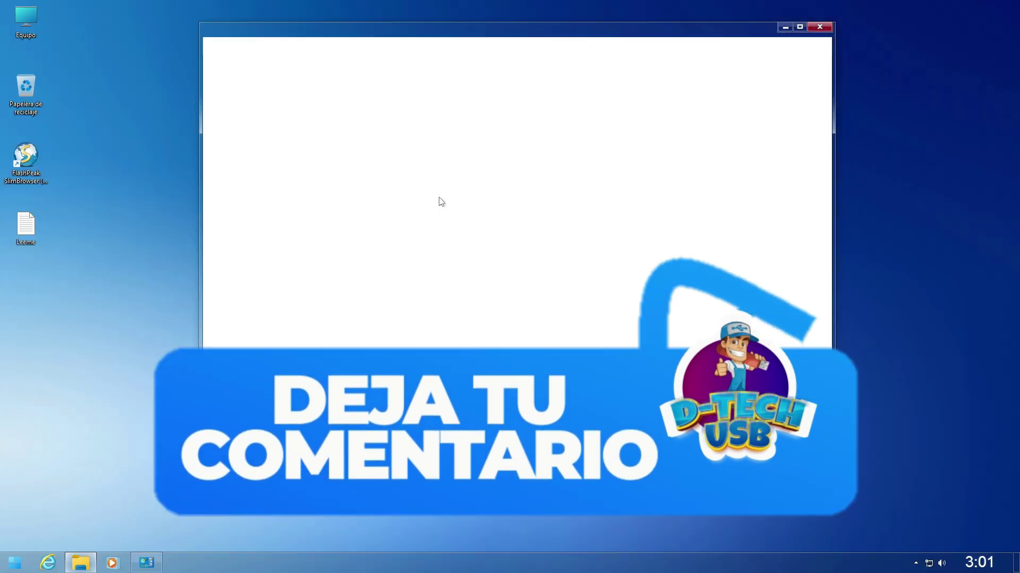
pyautogui.scroll(-5, 653, 222)
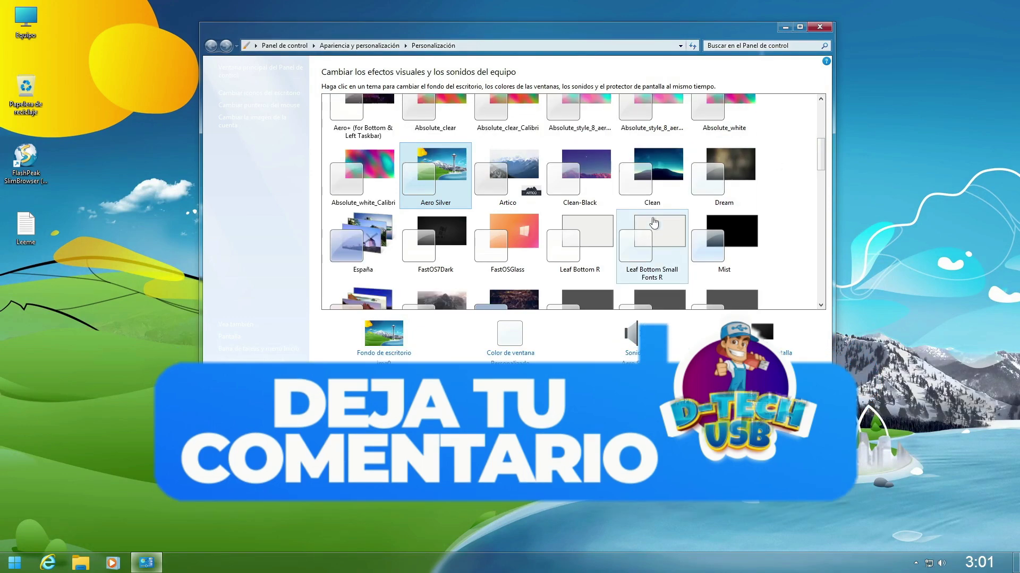
pyautogui.scroll(2, 653, 222)
pyautogui.scroll(3, 653, 222)
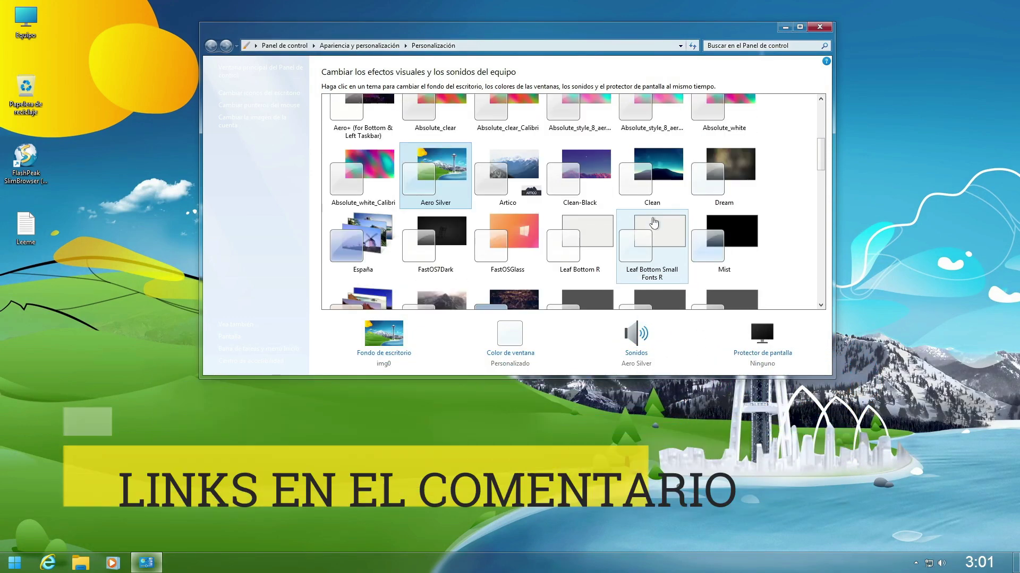
# Close the personalization window and check how the Start menu looks in the applied theme.
pyautogui.click(819, 27)
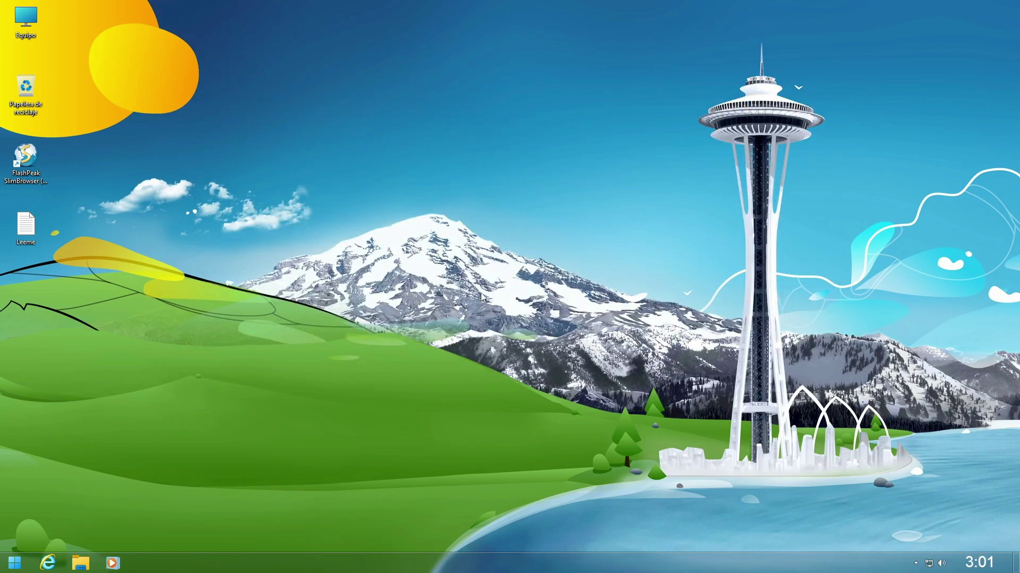
pyautogui.click(15, 565)
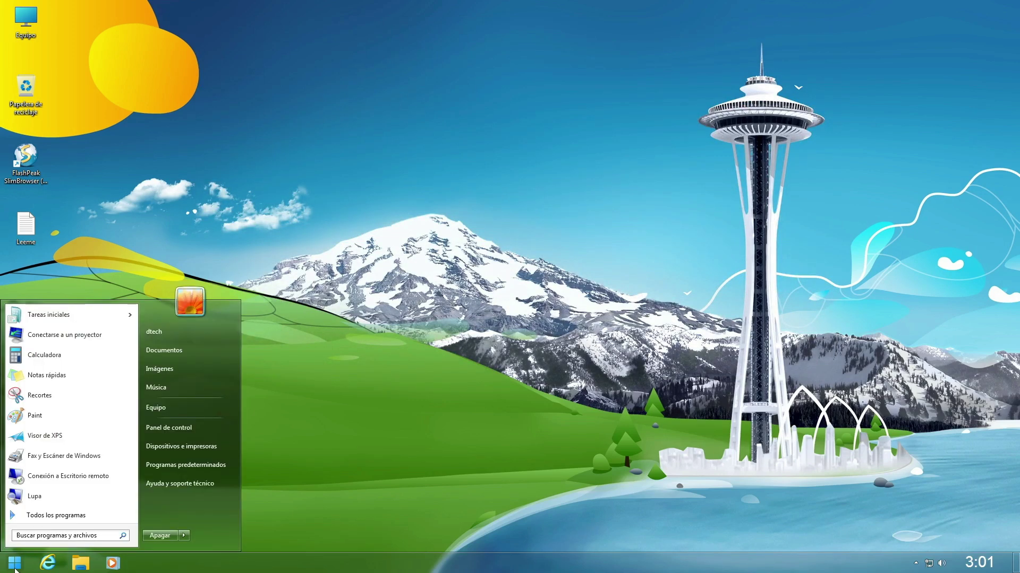
pyautogui.click(581, 332)
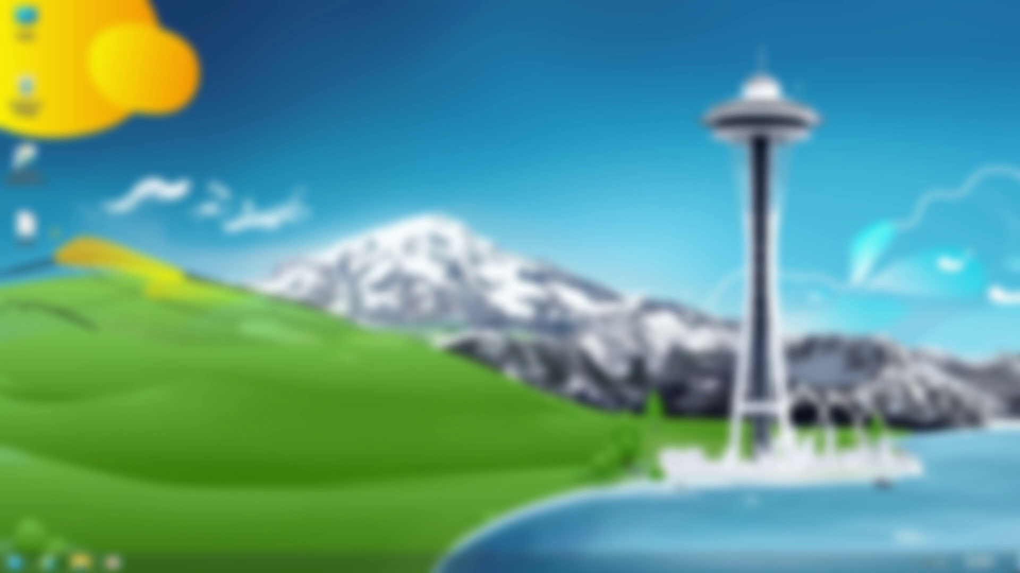